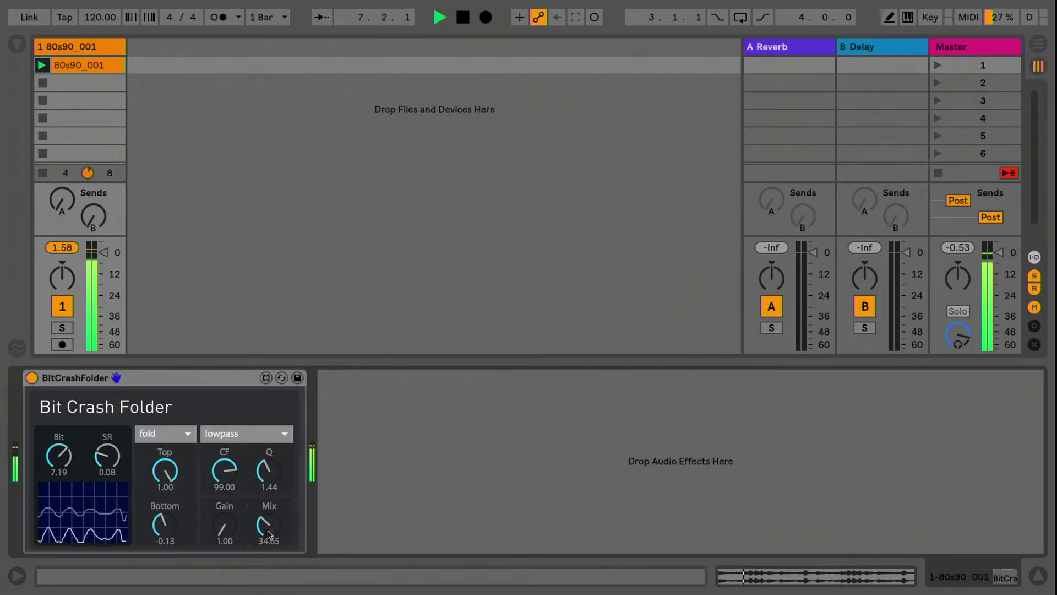
- Set the Bit Crash Folder's SR to 0.52, Bit to 17.64, Bottom to -1.00 and Top to -0.02
{"action": "left_click_drag", "start_coordinate": [108, 460], "coordinate": [108, 436]}
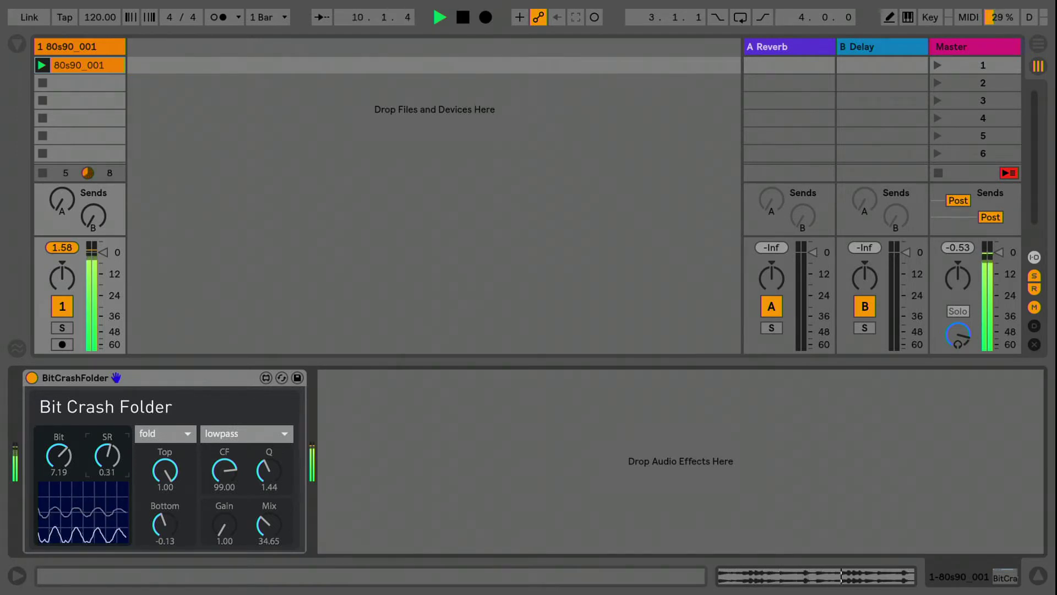
{"action": "left_click_drag", "start_coordinate": [59, 456], "coordinate": [58, 440]}
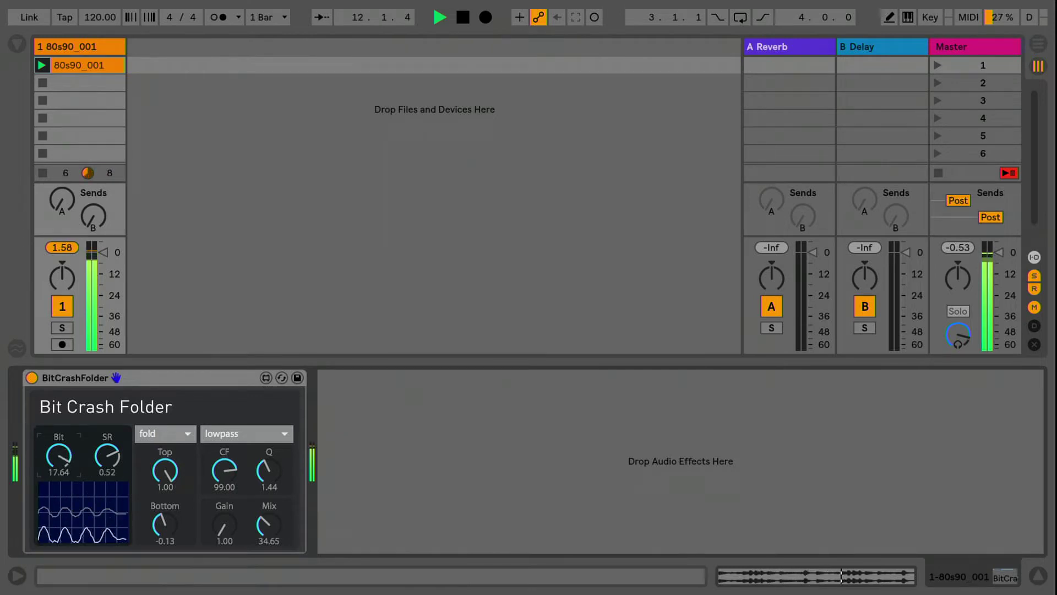
{"action": "left_click_drag", "start_coordinate": [165, 525], "coordinate": [164, 545]}
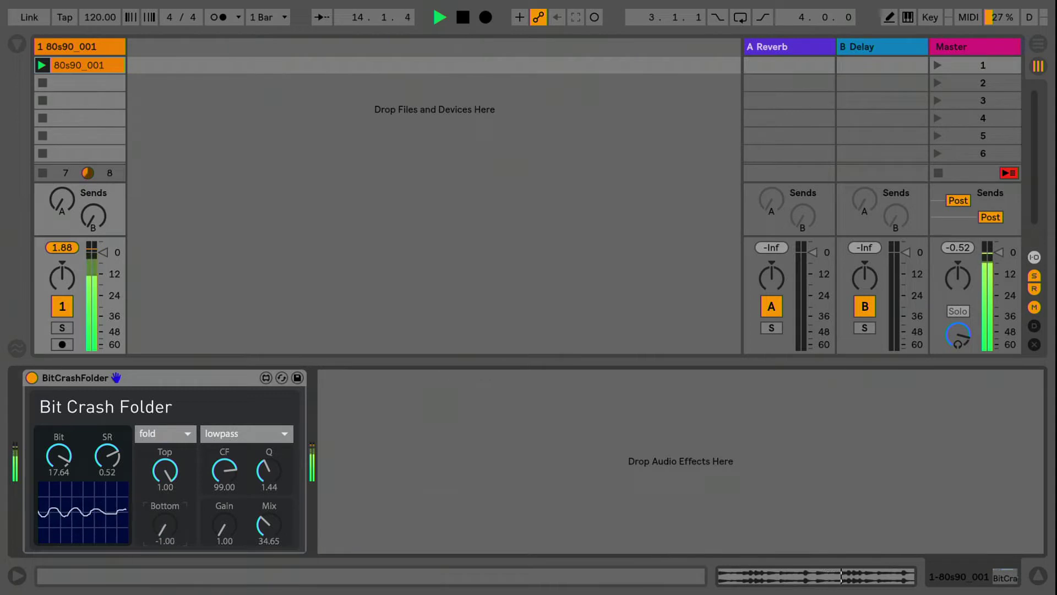
{"action": "left_click_drag", "start_coordinate": [164, 471], "coordinate": [164, 499]}
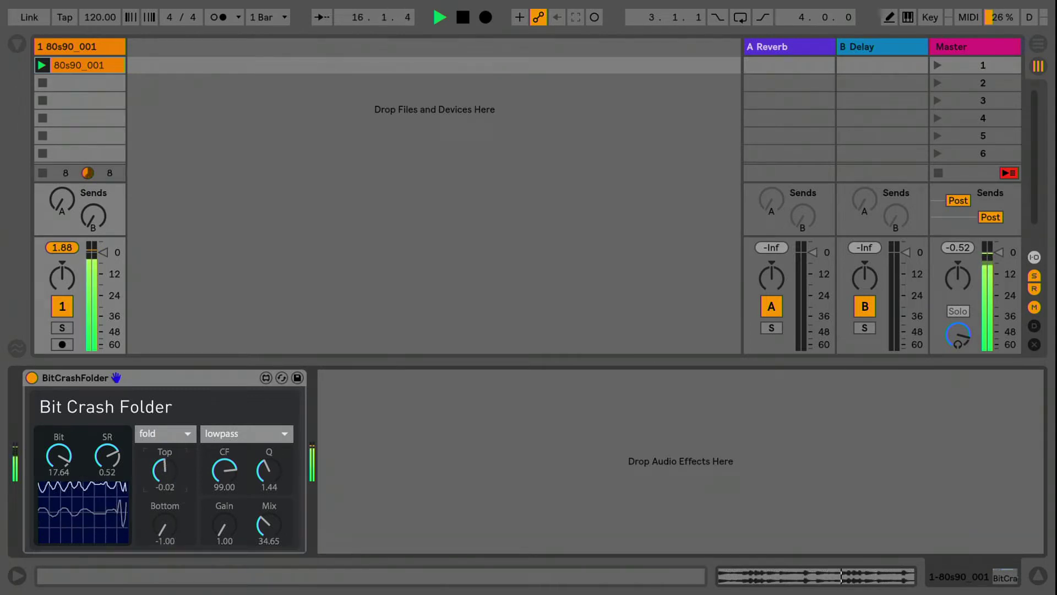
- Lower Bit to 4.38 and set the lowpass filter's CF to 44.00 and Q to 7.07
{"action": "left_click_drag", "start_coordinate": [58, 456], "coordinate": [58, 459]}
{"action": "left_click_drag", "start_coordinate": [225, 471], "coordinate": [224, 502]}
{"action": "left_click_drag", "start_coordinate": [269, 471], "coordinate": [220, 462]}
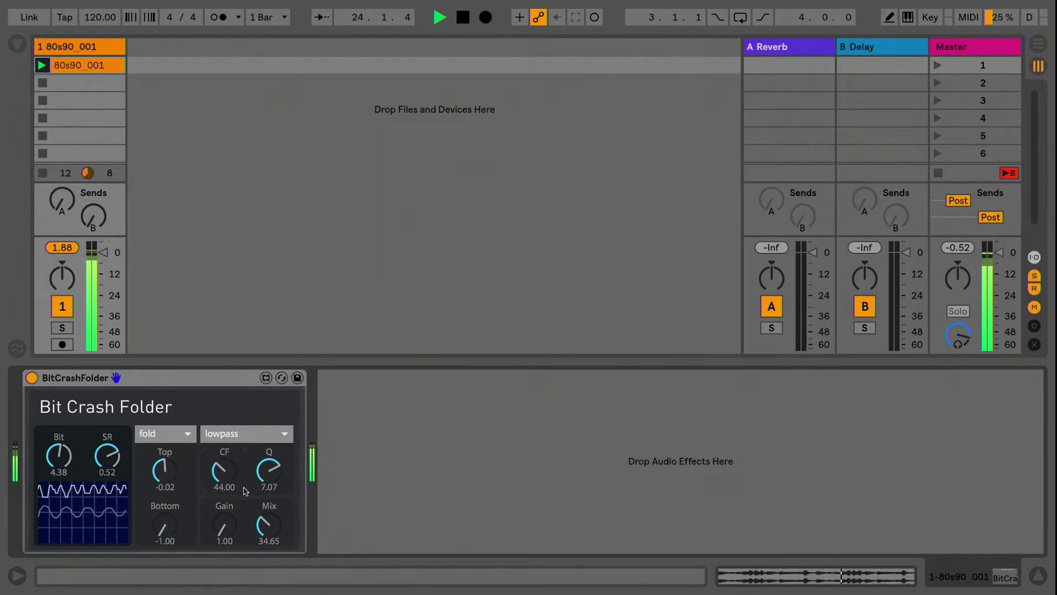
- Raise the fold Bottom to -0.56, and set Bit to 3.81 and SR to 0.17
{"action": "left_click_drag", "start_coordinate": [165, 525], "coordinate": [165, 515]}
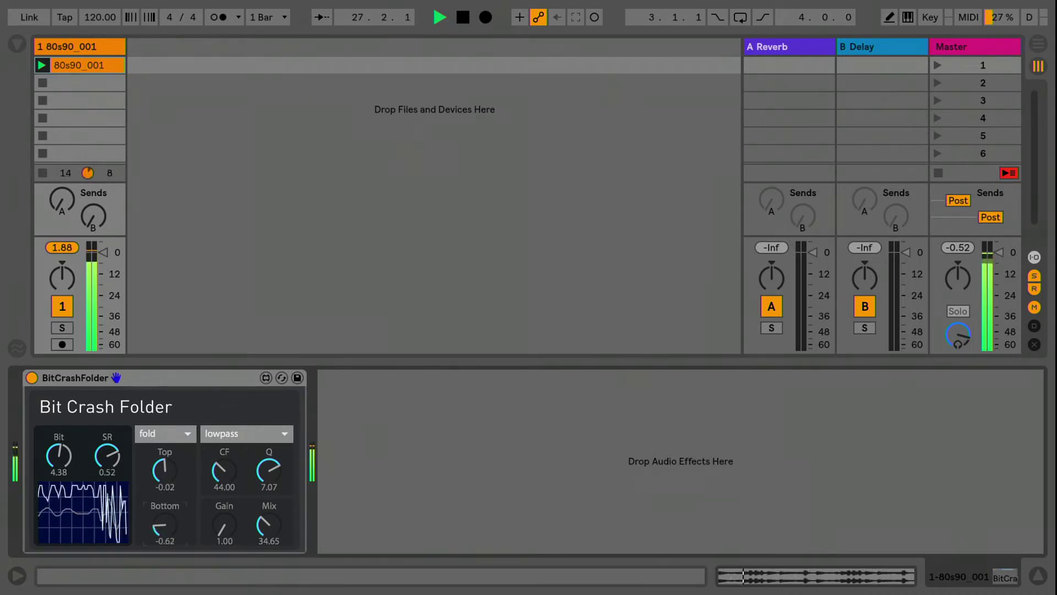
{"action": "left_click_drag", "start_coordinate": [166, 515], "coordinate": [165, 511]}
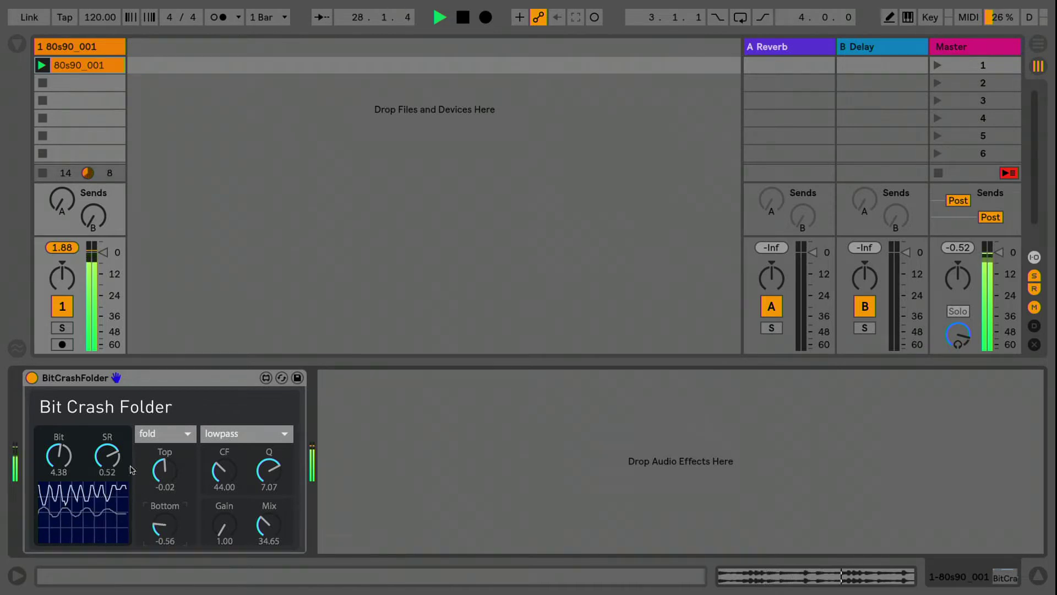
{"action": "left_click_drag", "start_coordinate": [63, 459], "coordinate": [108, 460]}
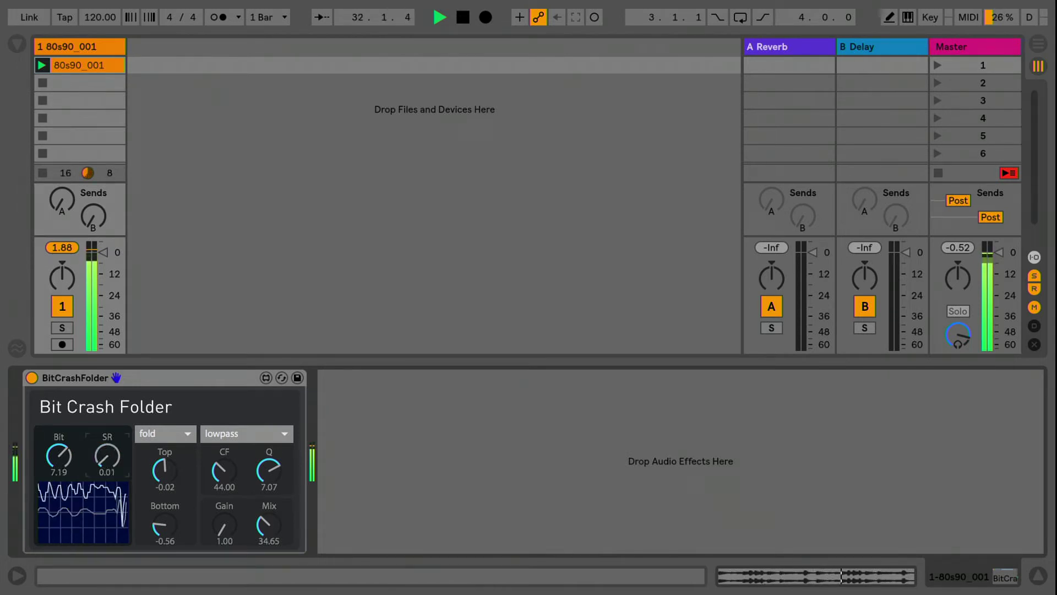
{"action": "left_click_drag", "start_coordinate": [108, 456], "coordinate": [59, 462]}
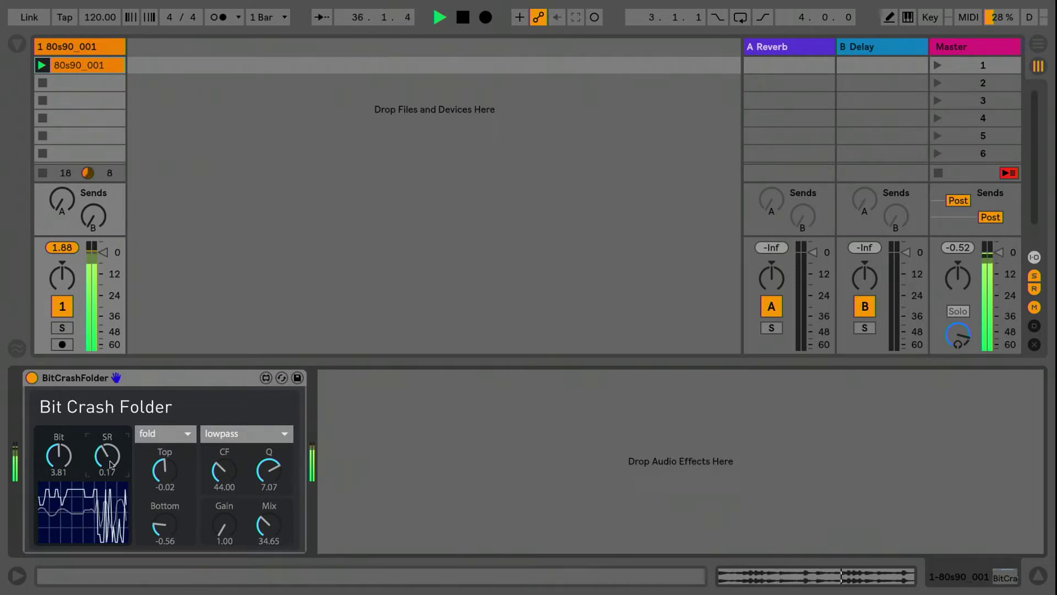
- Set SR to 0.05 and Top to 0.09, with lowpass CF at 19.00, Q at 0.21 and Mix at 100.00
{"action": "left_click_drag", "start_coordinate": [167, 489], "coordinate": [167, 499]}
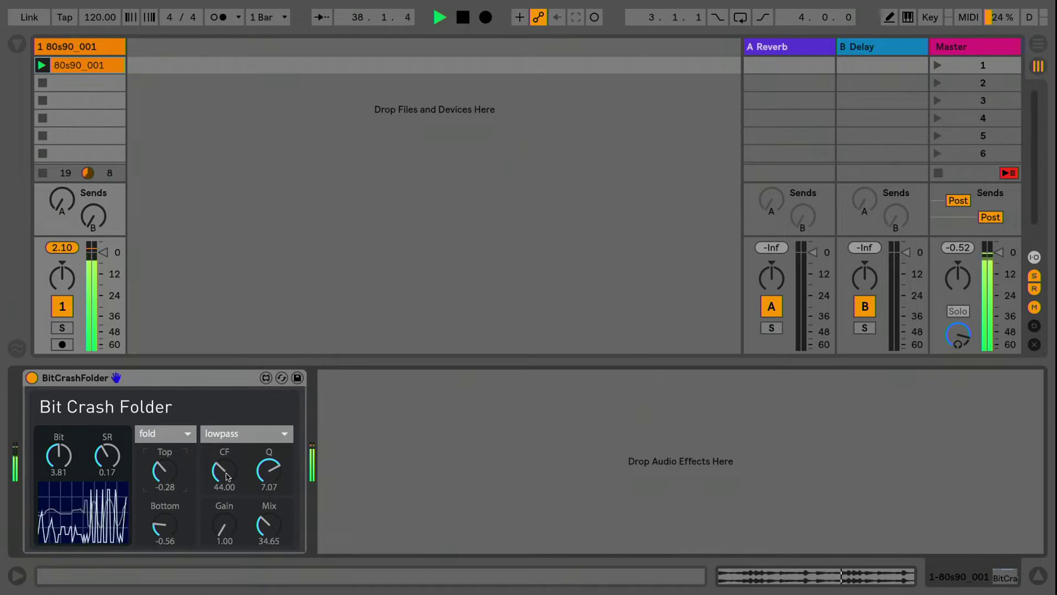
{"action": "left_click_drag", "start_coordinate": [227, 477], "coordinate": [227, 493]}
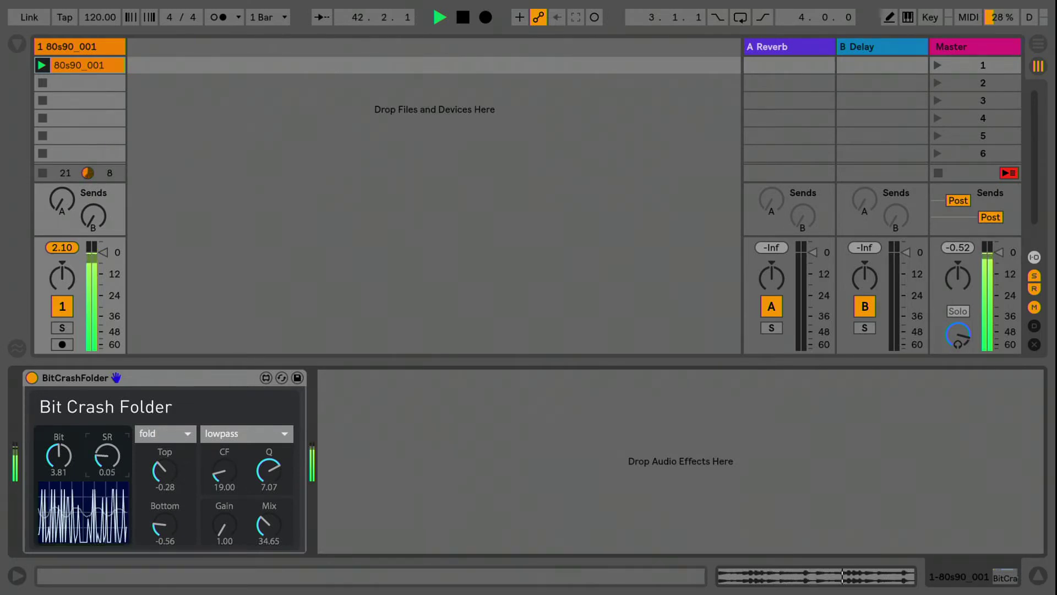
{"action": "left_click_drag", "start_coordinate": [155, 468], "coordinate": [154, 461]}
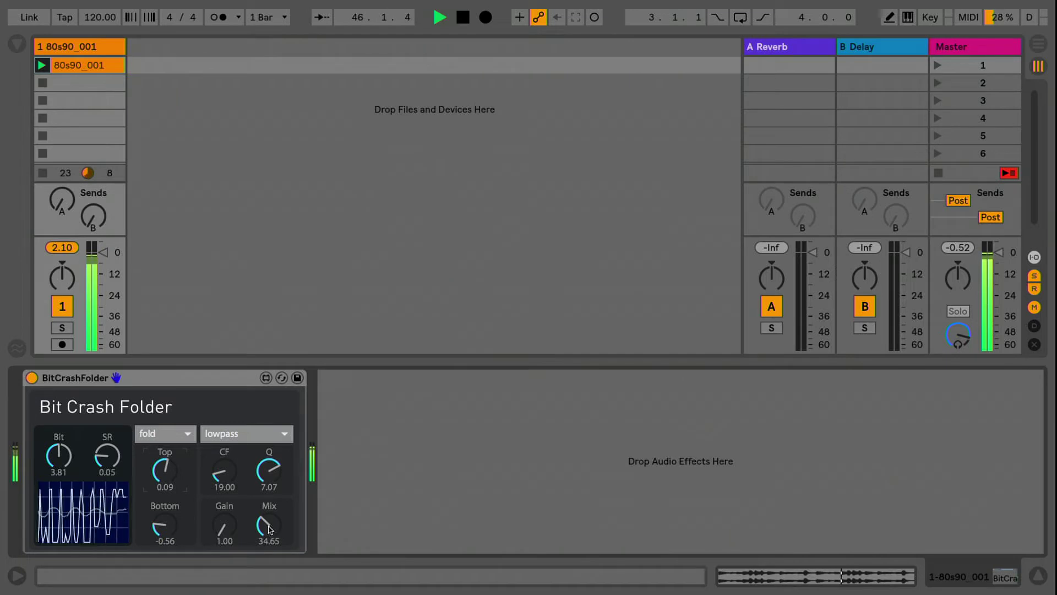
{"action": "left_click_drag", "start_coordinate": [270, 529], "coordinate": [270, 491]}
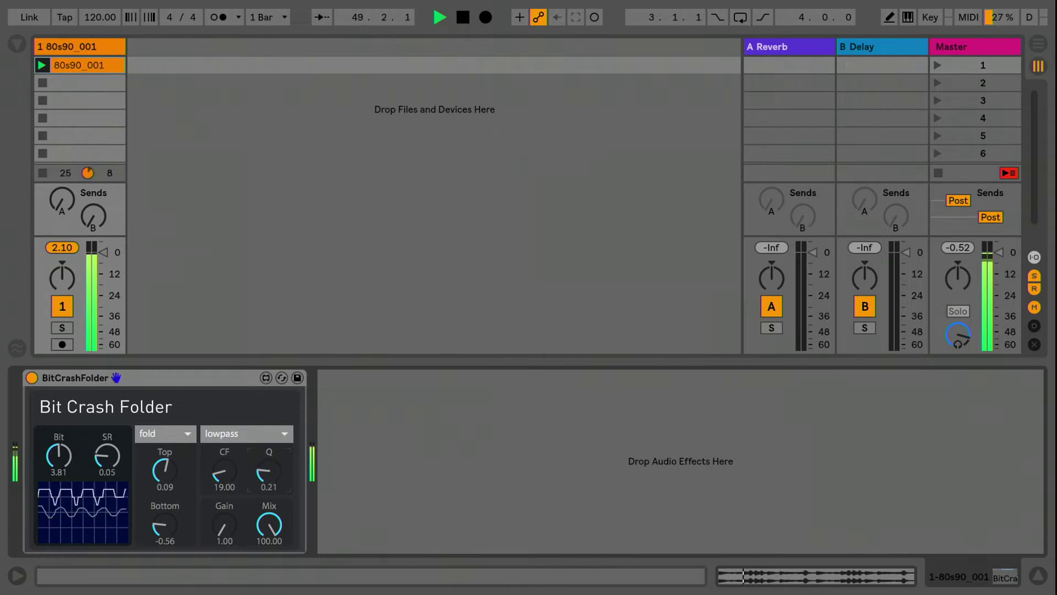
- Try the highpass filter type with its CF at 18.00
{"action": "left_click", "coordinate": [255, 441]}
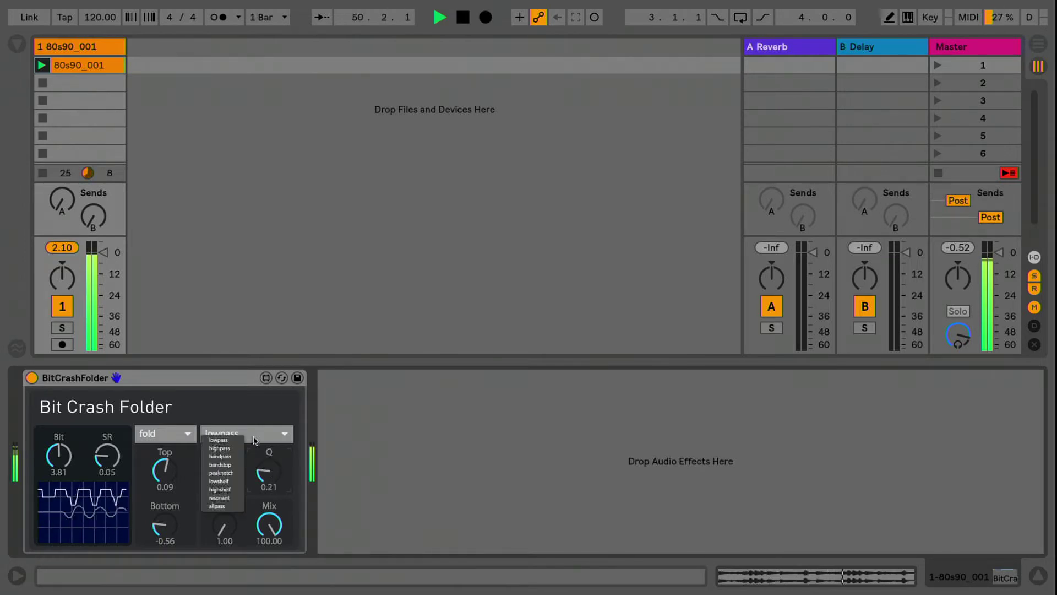
{"action": "left_click", "coordinate": [220, 448]}
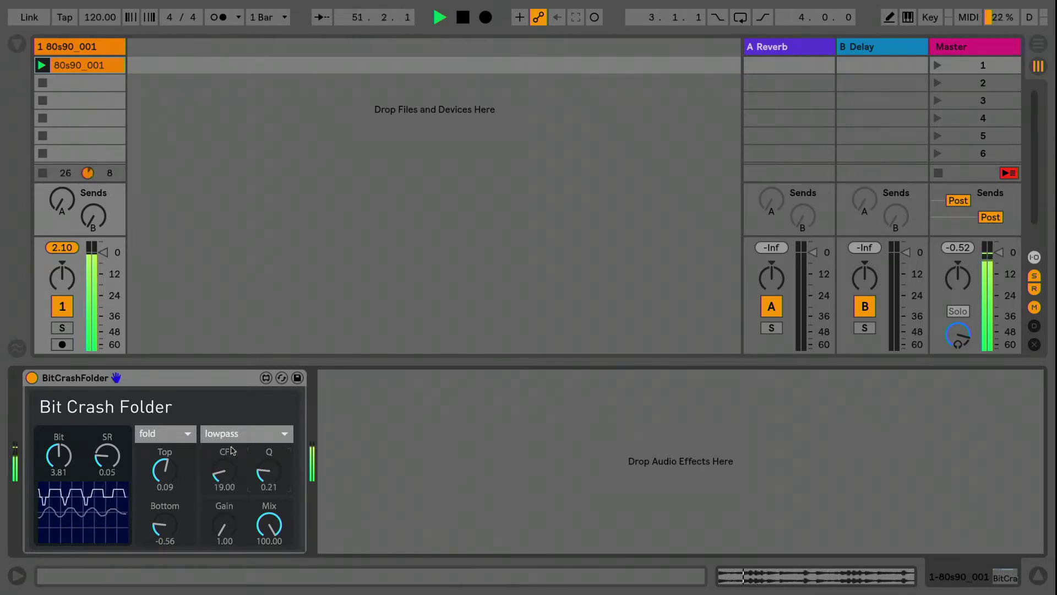
{"action": "mouse_move", "coordinate": [226, 466]}
{"action": "left_mouse_down"}
{"action": "mouse_move", "coordinate": [225, 444]}
{"action": "mouse_move", "coordinate": [225, 470]}
{"action": "left_mouse_up"}
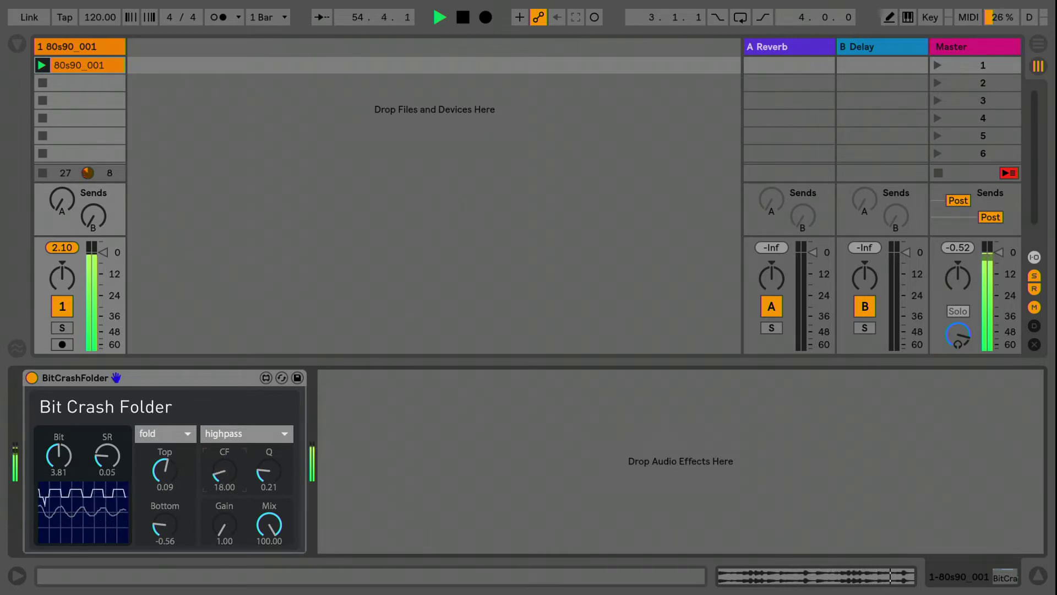
- Switch the filter to bandpass and set CF to 13.00, Q to 4.60 and Mix to 18.90
{"action": "left_click", "coordinate": [245, 434]}
{"action": "left_click", "coordinate": [232, 456]}
{"action": "left_click_drag", "start_coordinate": [225, 469], "coordinate": [225, 444]}
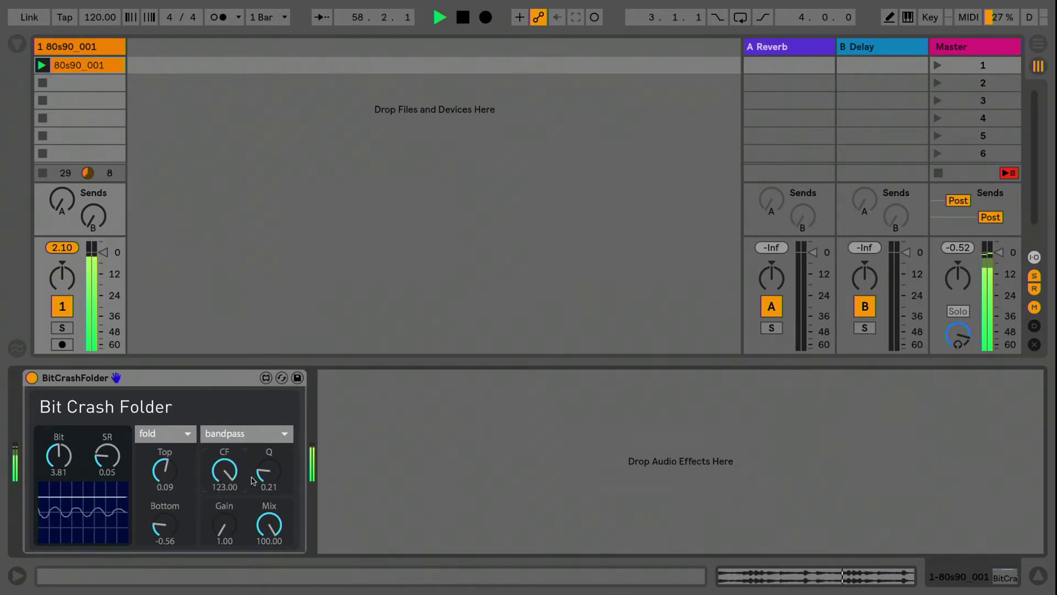
{"action": "left_click_drag", "start_coordinate": [260, 480], "coordinate": [269, 565]}
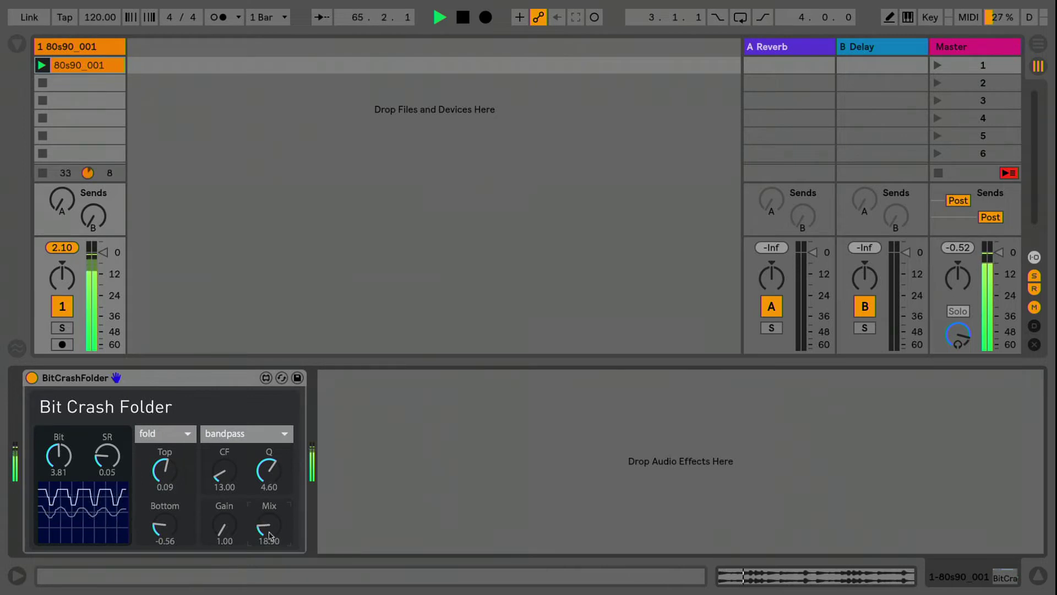
- Try the bandstop filter type, sweeping its CF and lowering Q to 0.19
{"action": "left_click", "coordinate": [237, 434]}
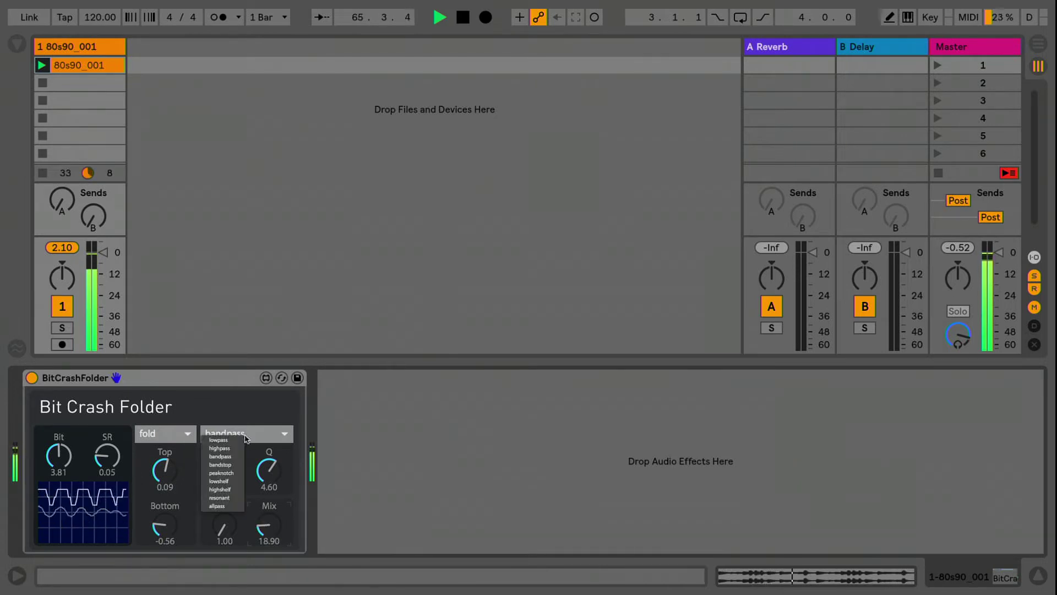
{"action": "left_click", "coordinate": [229, 466]}
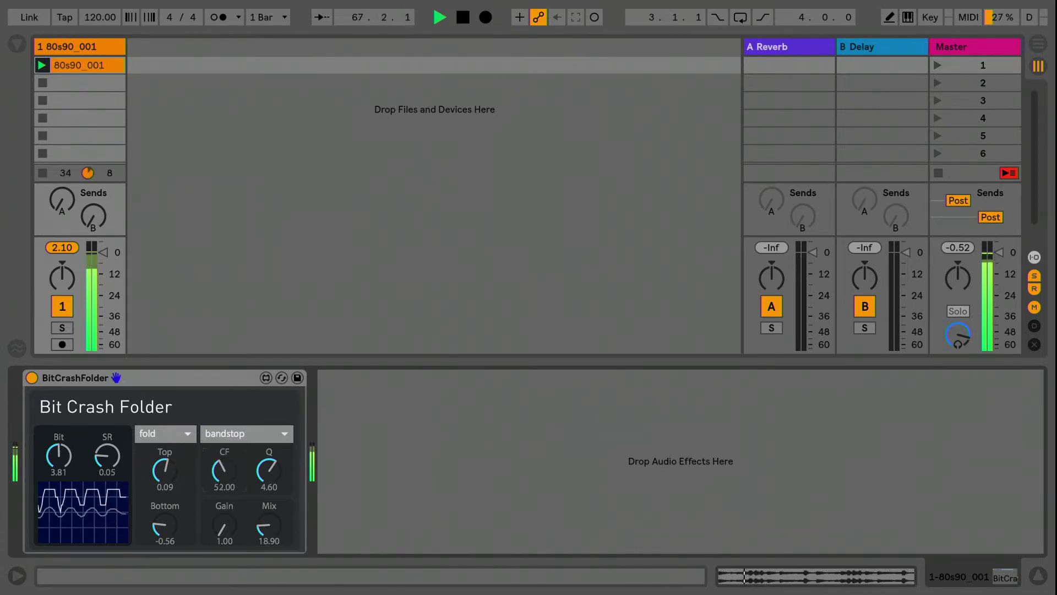
{"action": "mouse_move", "coordinate": [224, 474]}
{"action": "left_mouse_down"}
{"action": "mouse_move", "coordinate": [224, 452]}
{"action": "mouse_move", "coordinate": [258, 482]}
{"action": "mouse_move", "coordinate": [232, 473]}
{"action": "mouse_move", "coordinate": [231, 485]}
{"action": "left_mouse_up"}
- Try the lowshelf filter type with CF at 107.00 and Q at 12.92
{"action": "left_click", "coordinate": [238, 431]}
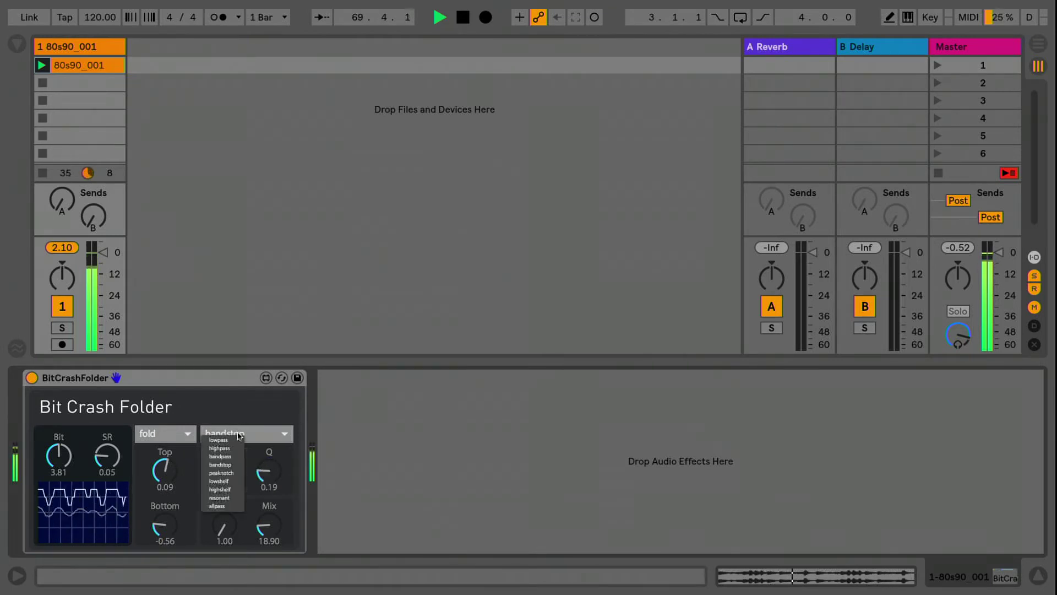
{"action": "left_click", "coordinate": [230, 480]}
{"action": "left_click_drag", "start_coordinate": [223, 471], "coordinate": [223, 485]}
{"action": "left_click_drag", "start_coordinate": [267, 474], "coordinate": [224, 457]}
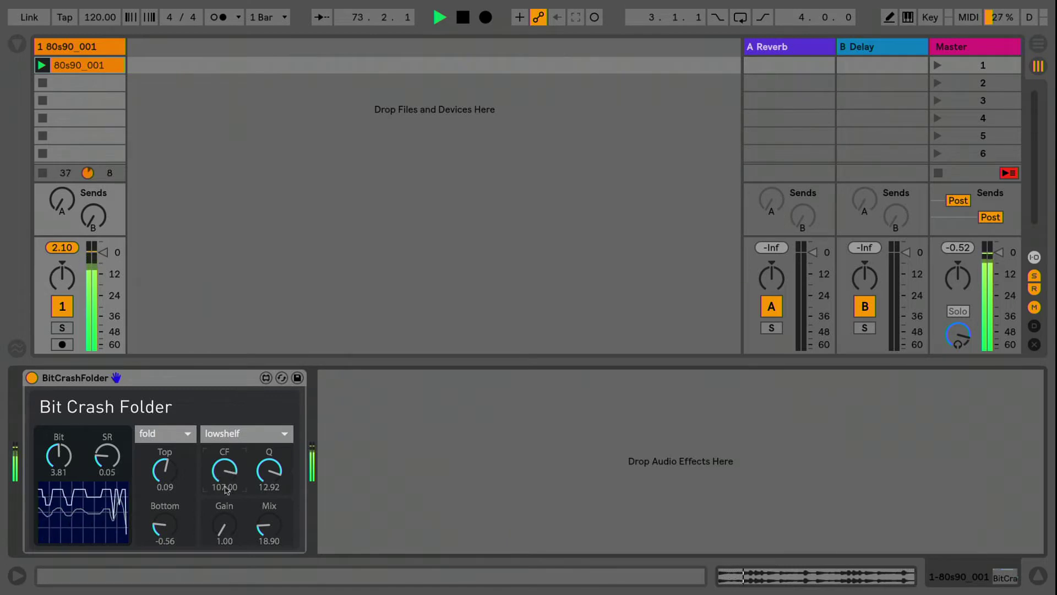
- Set the lowshelf filter's Gain to 1.91 and Q to 3.04 while sweeping its CF up to 126.00 and back down
{"action": "left_click_drag", "start_coordinate": [224, 525], "coordinate": [224, 516]}
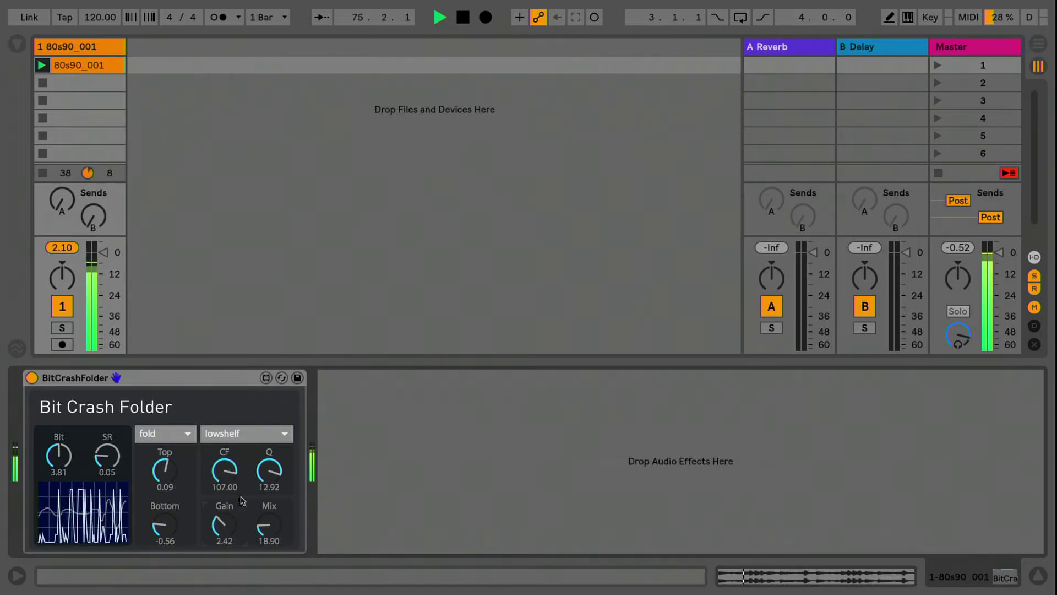
{"action": "mouse_move", "coordinate": [224, 471]}
{"action": "left_mouse_down"}
{"action": "mouse_move", "coordinate": [224, 481]}
{"action": "mouse_move", "coordinate": [224, 463]}
{"action": "left_mouse_up"}
{"action": "left_click_drag", "start_coordinate": [224, 523], "coordinate": [224, 531]}
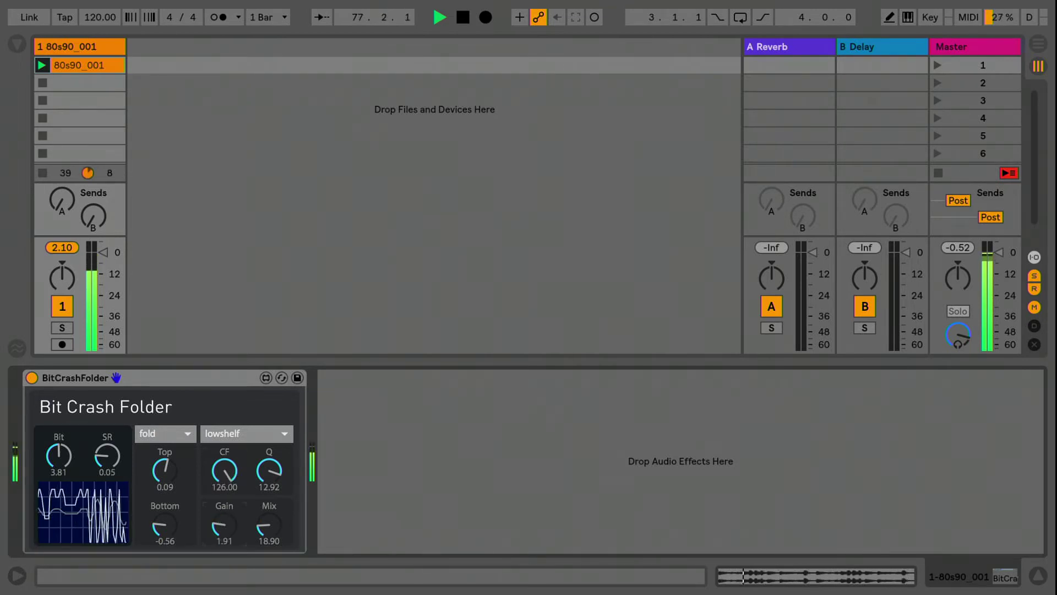
{"action": "left_click_drag", "start_coordinate": [224, 471], "coordinate": [224, 498]}
{"action": "left_click_drag", "start_coordinate": [269, 471], "coordinate": [231, 435]}
- Try the highshelf filter type with Gain at 3.08 and CF at 109.00
{"action": "left_click", "coordinate": [231, 435]}
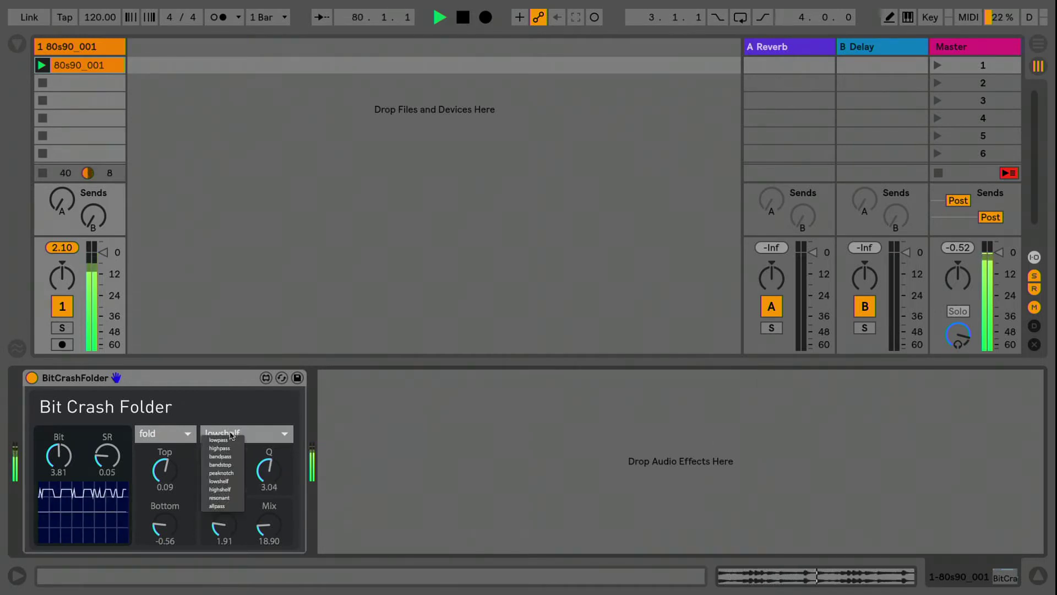
{"action": "left_click", "coordinate": [228, 490]}
{"action": "left_click_drag", "start_coordinate": [226, 482], "coordinate": [219, 512]}
{"action": "left_click_drag", "start_coordinate": [225, 470], "coordinate": [224, 450]}
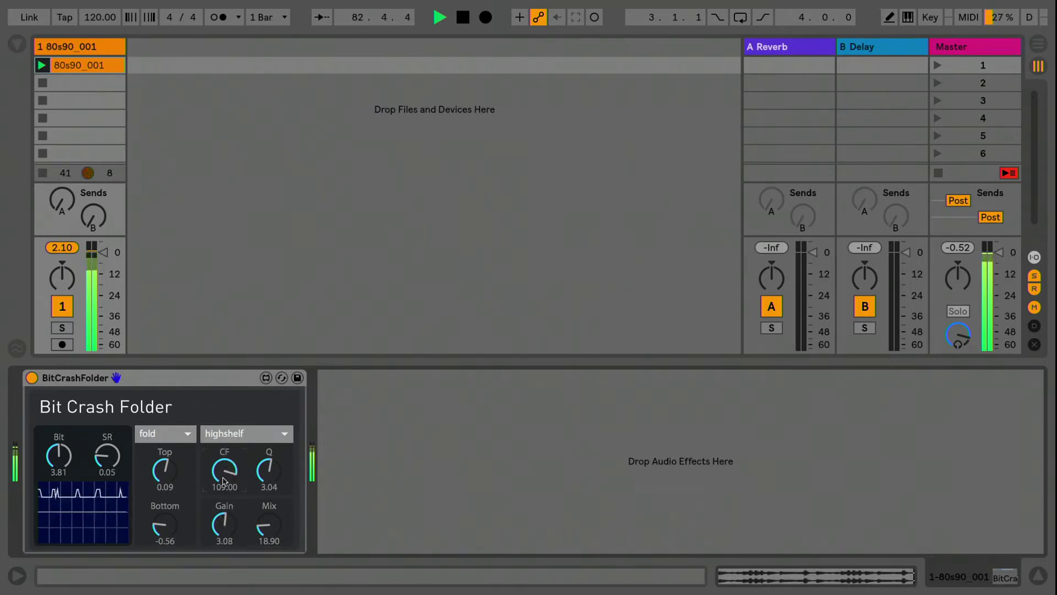
- Switch the filter to resonant and set CF to 44.00, Gain to 5.00 and Q to 14.01
{"action": "left_click", "coordinate": [239, 435]}
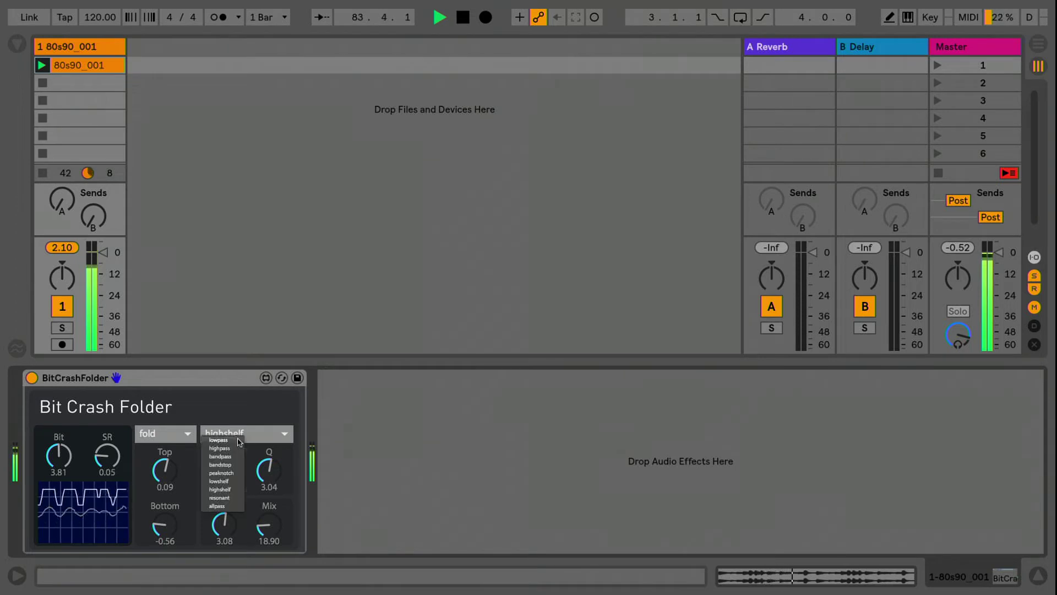
{"action": "left_click", "coordinate": [231, 497]}
{"action": "left_click_drag", "start_coordinate": [224, 470], "coordinate": [227, 482]}
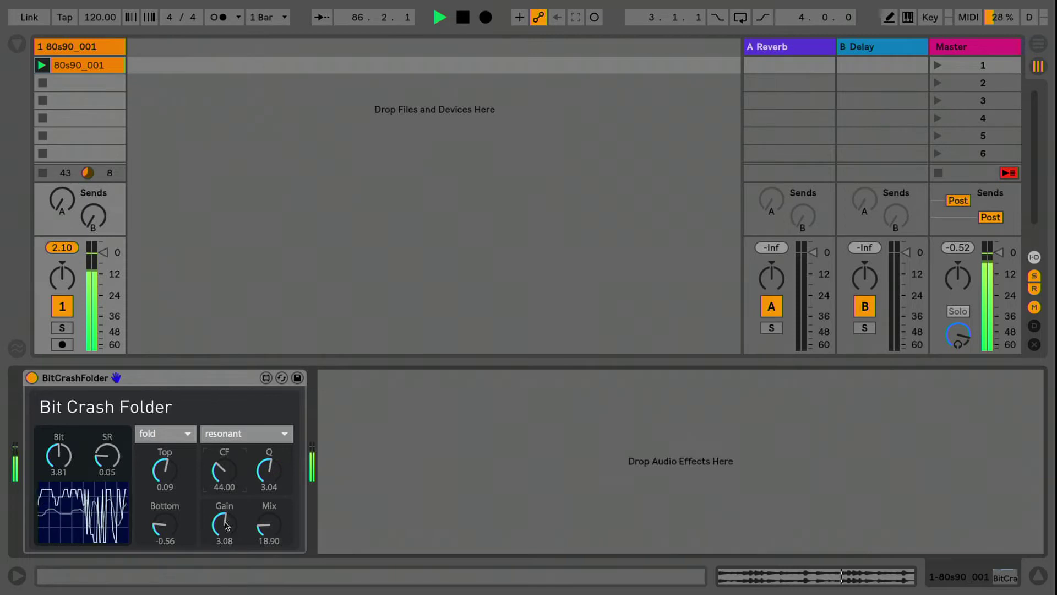
{"action": "left_click_drag", "start_coordinate": [224, 524], "coordinate": [265, 451]}
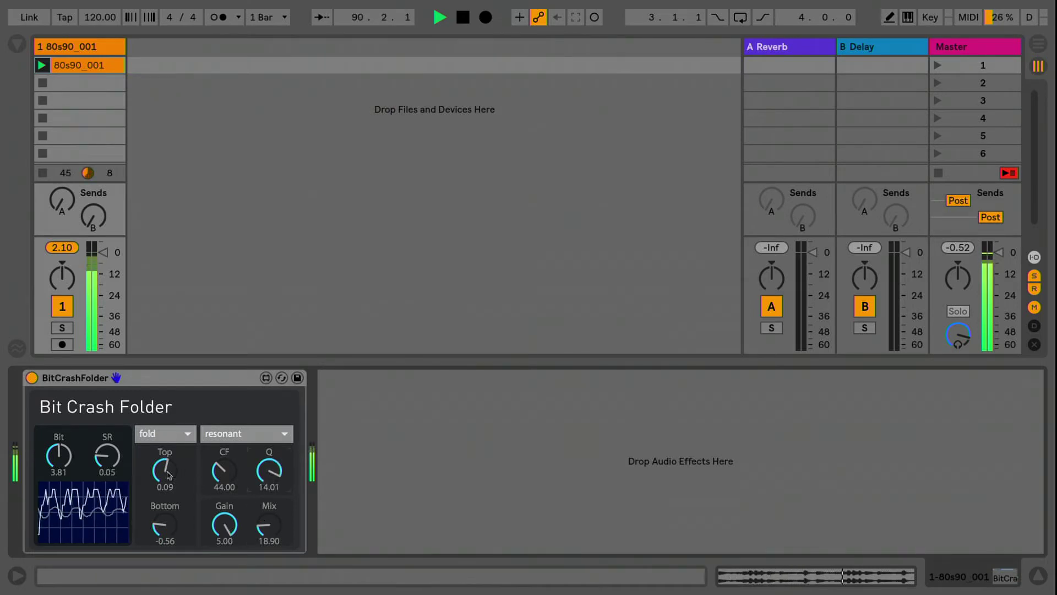
- Raise Bit to 24.00 and SR to 1.00 with Top lowered to -0.45, keeping the distortion mode on fold
{"action": "left_click_drag", "start_coordinate": [168, 477], "coordinate": [168, 509]}
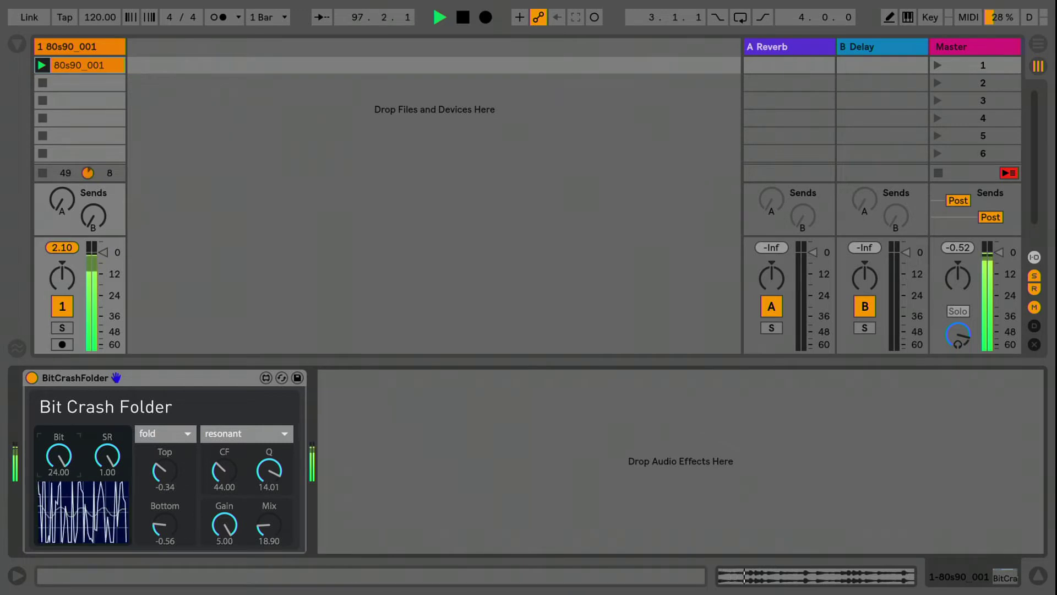
{"action": "left_click", "coordinate": [145, 435]}
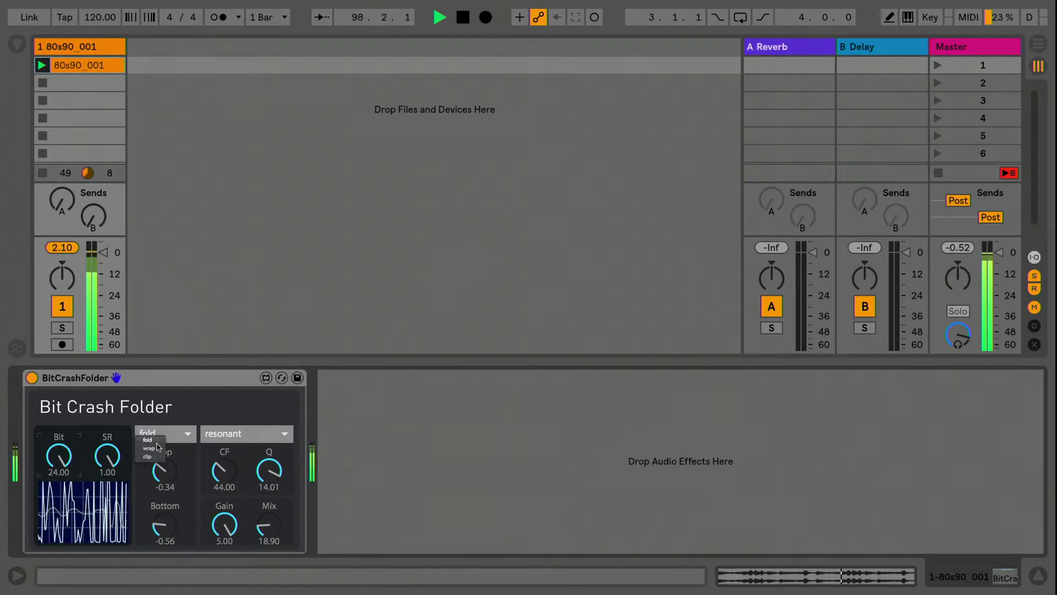
{"action": "left_click", "coordinate": [184, 403]}
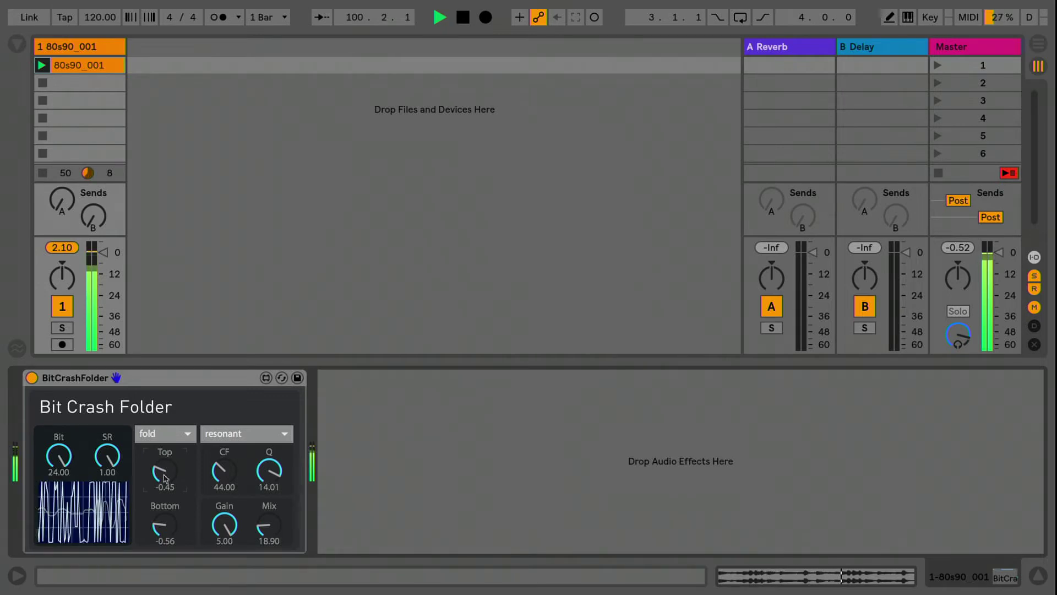
- Sweep the fold Top down to -0.69 and up to 0.95, and raise Bottom to 0.91
{"action": "left_click_drag", "start_coordinate": [164, 478], "coordinate": [165, 496]}
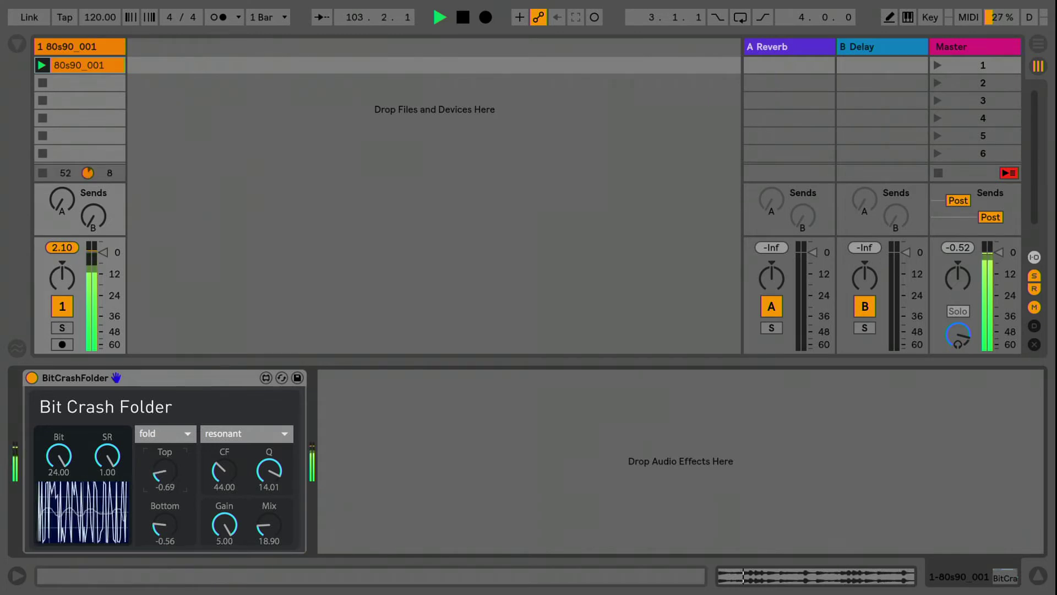
{"action": "mouse_move", "coordinate": [164, 495]}
{"action": "left_mouse_down"}
{"action": "mouse_move", "coordinate": [164, 507]}
{"action": "mouse_move", "coordinate": [164, 482]}
{"action": "left_mouse_up"}
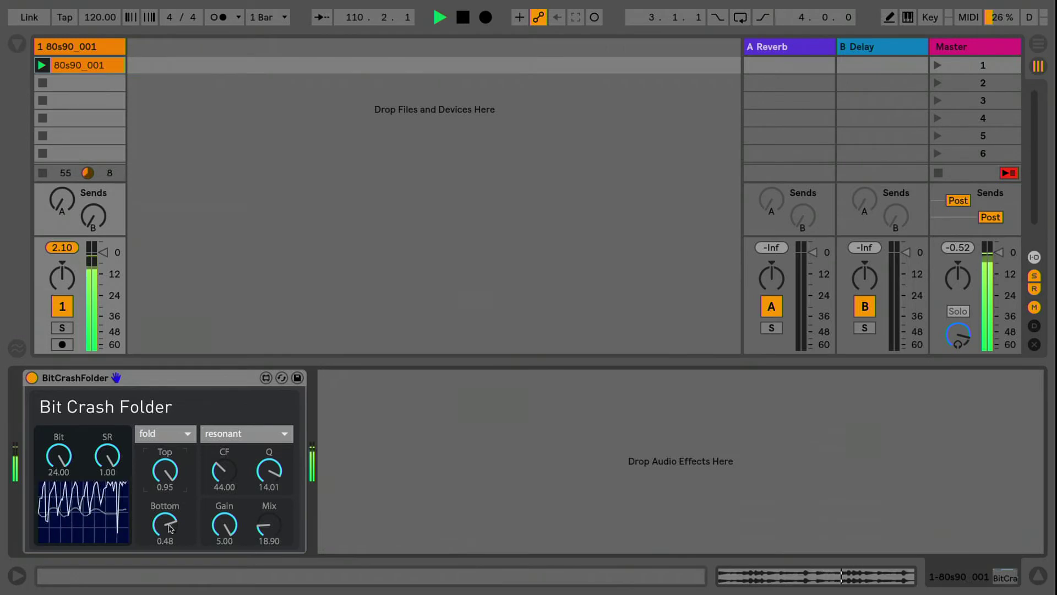
{"action": "left_click_drag", "start_coordinate": [170, 529], "coordinate": [171, 499]}
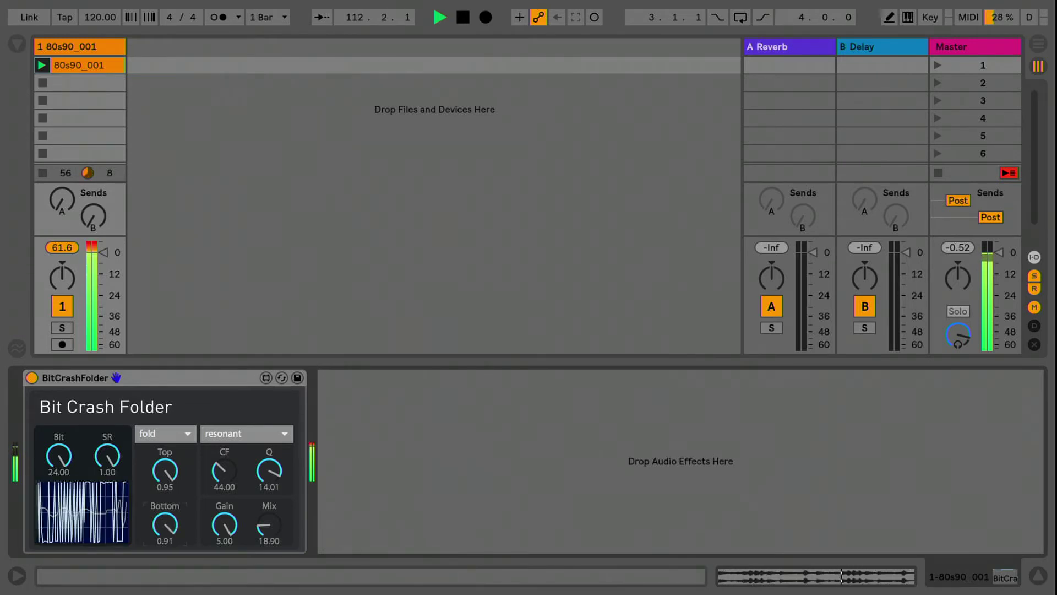
- Switch the distortion mode to wrap and set Bottom to -0.21 and Top to 0.67
{"action": "left_click_drag", "start_coordinate": [170, 527], "coordinate": [171, 537]}
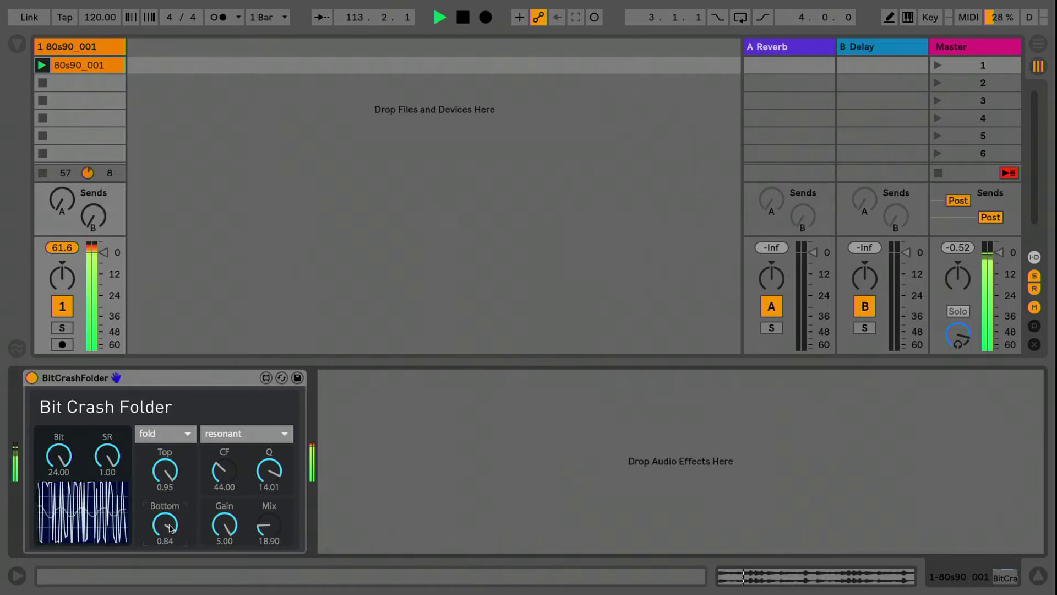
{"action": "left_click", "coordinate": [165, 435]}
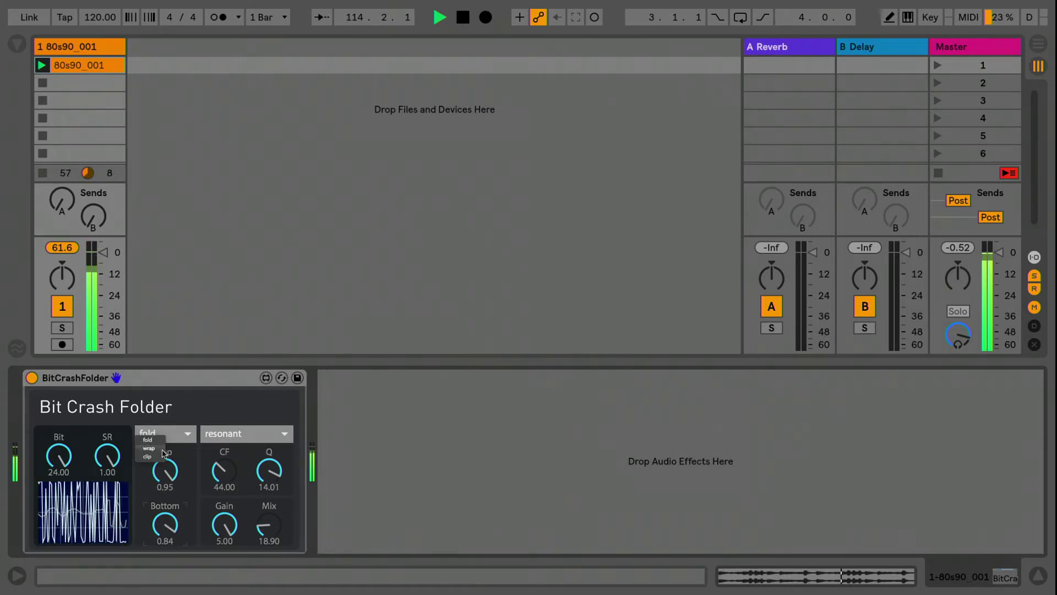
{"action": "left_click", "coordinate": [164, 451]}
{"action": "left_click_drag", "start_coordinate": [168, 524], "coordinate": [168, 562]}
{"action": "left_click_drag", "start_coordinate": [165, 471], "coordinate": [170, 544]}
- Try SR, leaving it at 1.00, and lower Bit to 6.13 and Top to -0.02
{"action": "left_click_drag", "start_coordinate": [107, 456], "coordinate": [108, 479]}
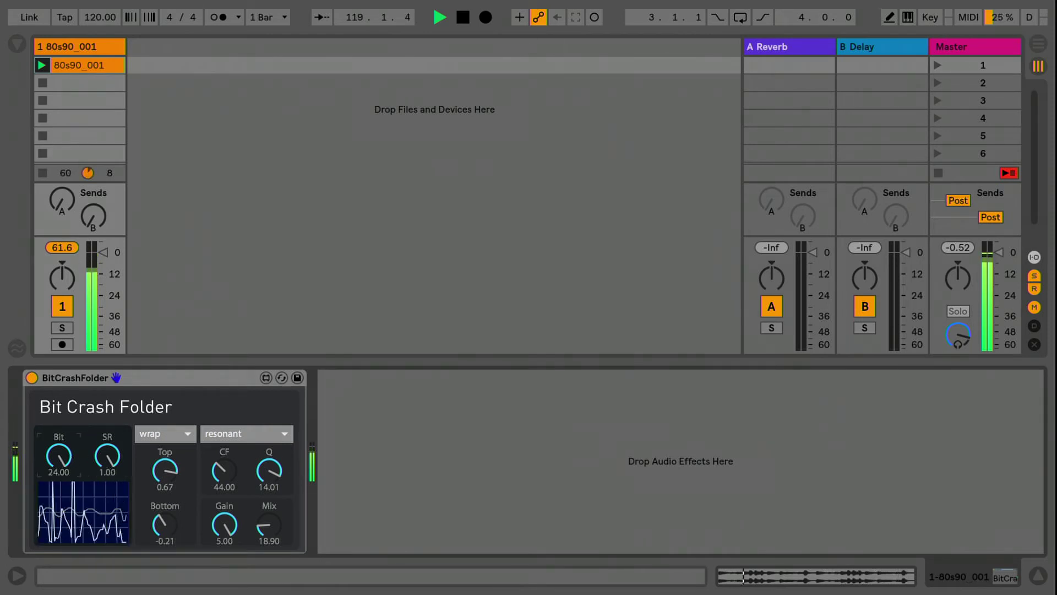
{"action": "mouse_move", "coordinate": [58, 455]}
{"action": "left_mouse_down"}
{"action": "mouse_move", "coordinate": [59, 484]}
{"action": "mouse_move", "coordinate": [59, 452]}
{"action": "left_mouse_up"}
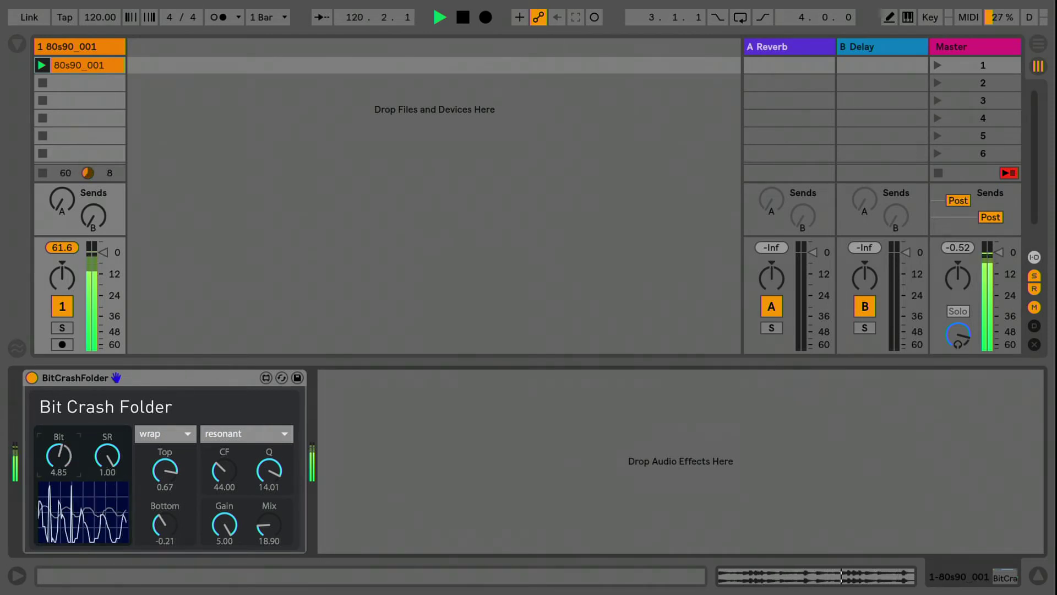
{"action": "left_click_drag", "start_coordinate": [157, 477], "coordinate": [158, 505]}
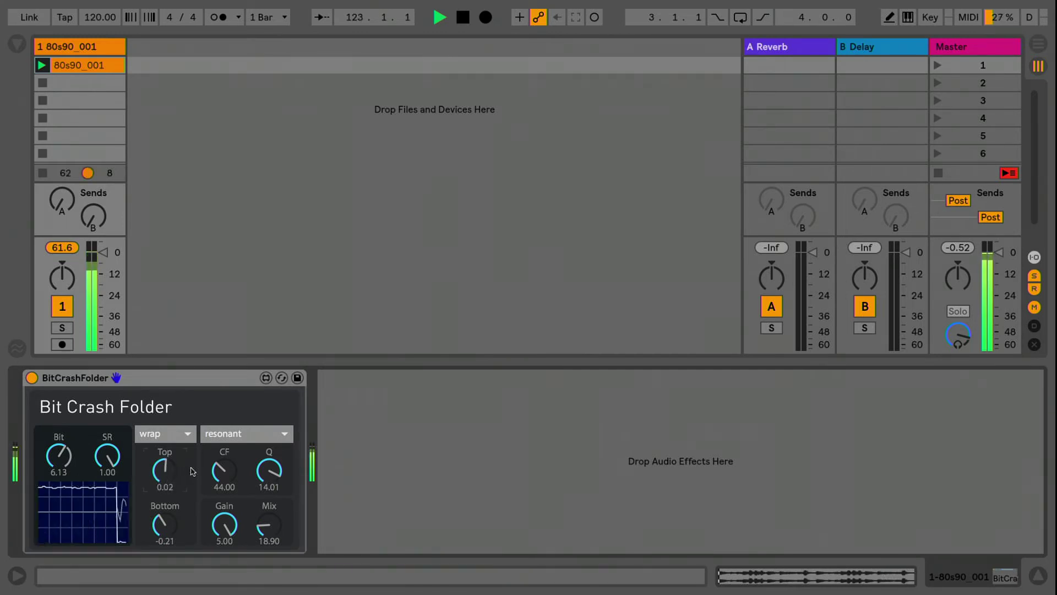
- Switch the filter to lowpass and set CF to 28.00, Q to 14.38 and Gain to 1.47
{"action": "left_click", "coordinate": [216, 436]}
{"action": "left_click", "coordinate": [219, 440]}
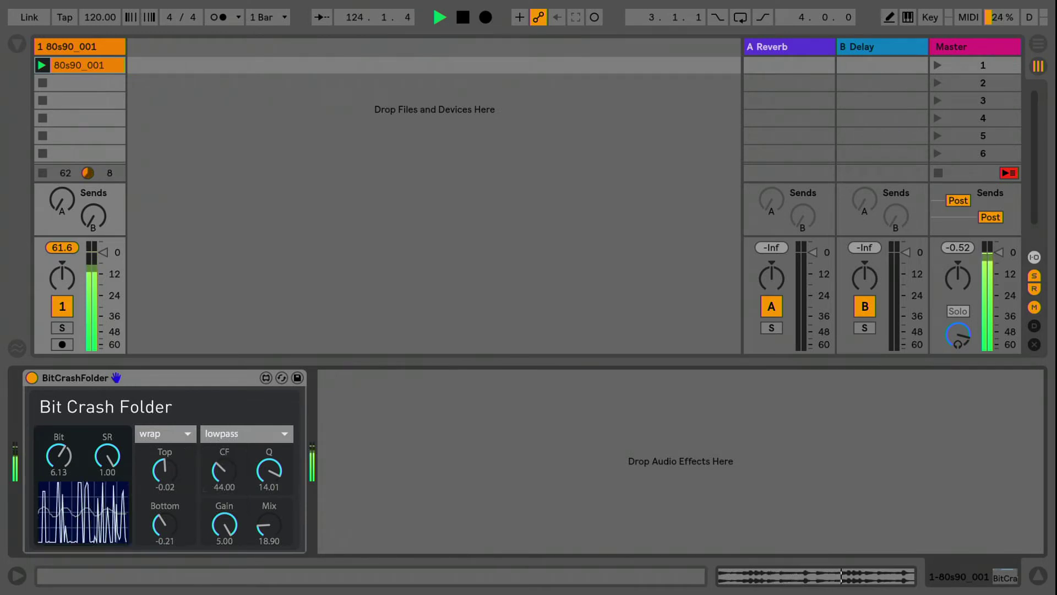
{"action": "left_click_drag", "start_coordinate": [224, 472], "coordinate": [272, 487]}
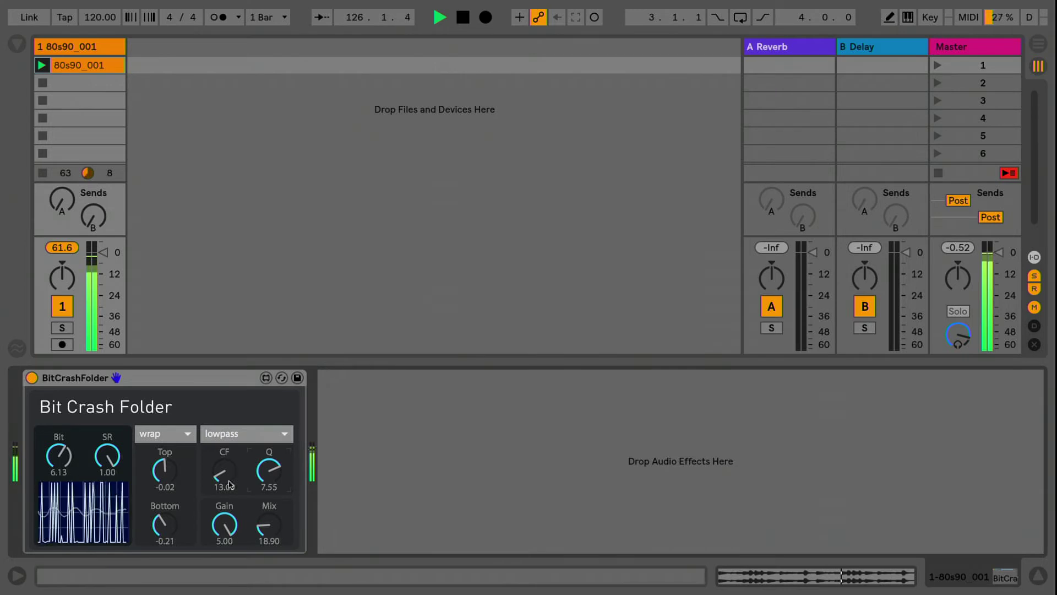
{"action": "left_click_drag", "start_coordinate": [231, 532], "coordinate": [231, 556]}
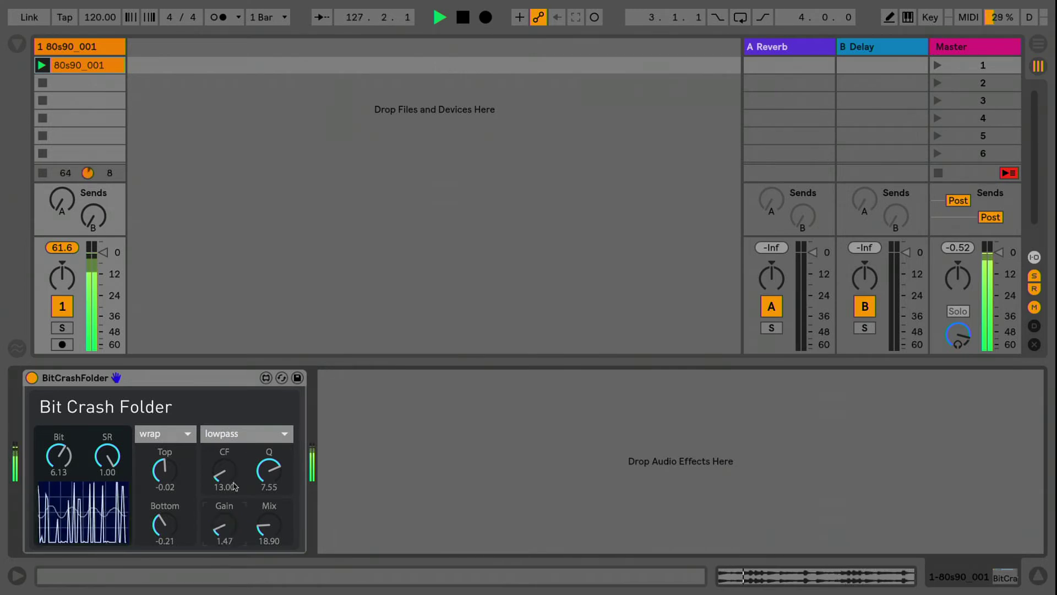
{"action": "mouse_move", "coordinate": [234, 486]}
{"action": "left_mouse_down"}
{"action": "mouse_move", "coordinate": [234, 468]}
{"action": "mouse_move", "coordinate": [234, 487]}
{"action": "mouse_move", "coordinate": [264, 453]}
{"action": "mouse_move", "coordinate": [232, 465]}
{"action": "mouse_move", "coordinate": [232, 479]}
{"action": "left_mouse_up"}
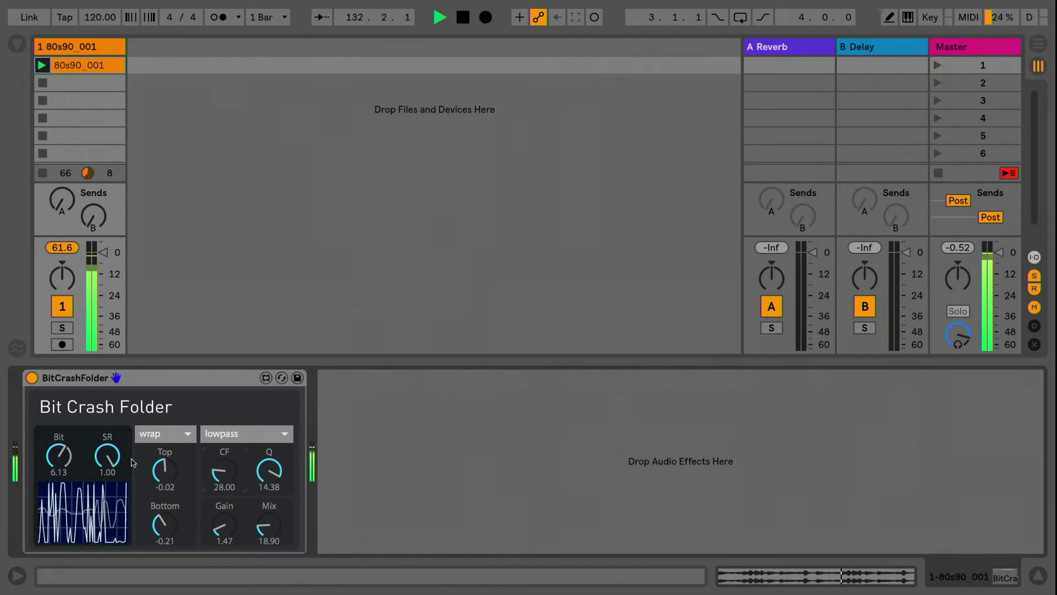
- Sweep Top down to -0.23 and up to 0.72, then set Bottom to 0.48, Bit to 4.08 and SR to 0.11
{"action": "left_click_drag", "start_coordinate": [162, 471], "coordinate": [161, 479]}
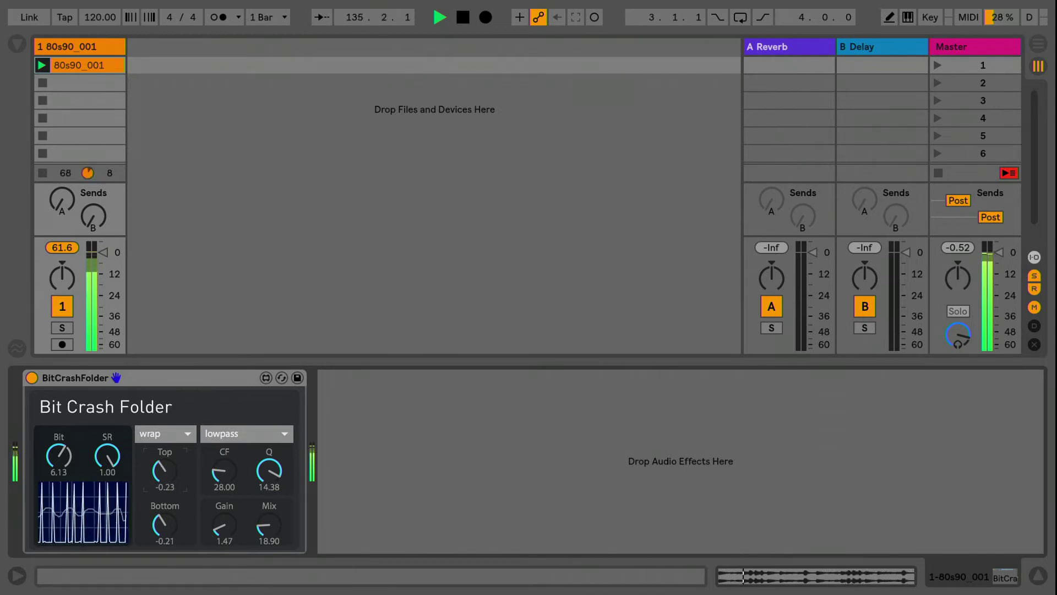
{"action": "left_click_drag", "start_coordinate": [161, 484], "coordinate": [161, 400]}
{"action": "left_click_drag", "start_coordinate": [161, 524], "coordinate": [163, 485]}
{"action": "left_click_drag", "start_coordinate": [164, 523], "coordinate": [165, 534]}
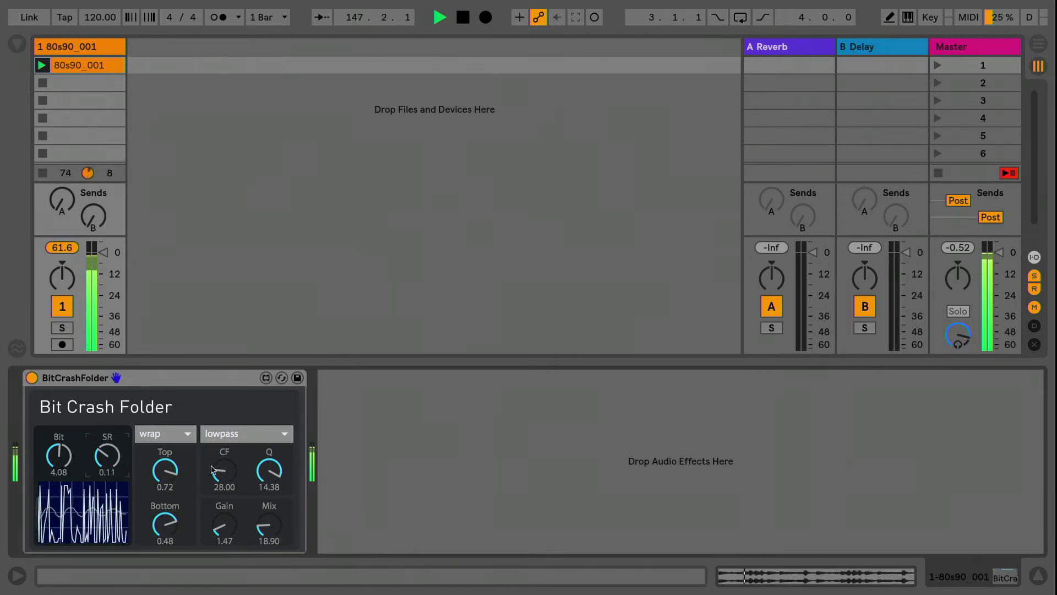
- Lower Q to 1.28 and sweep the lowpass CF up to 127.00 and down to 17.00
{"action": "mouse_move", "coordinate": [212, 469]}
{"action": "left_mouse_down"}
{"action": "mouse_move", "coordinate": [212, 490]}
{"action": "mouse_move", "coordinate": [213, 463]}
{"action": "left_mouse_up"}
{"action": "left_click_drag", "start_coordinate": [269, 470], "coordinate": [269, 497]}
{"action": "left_click_drag", "start_coordinate": [219, 470], "coordinate": [220, 447]}
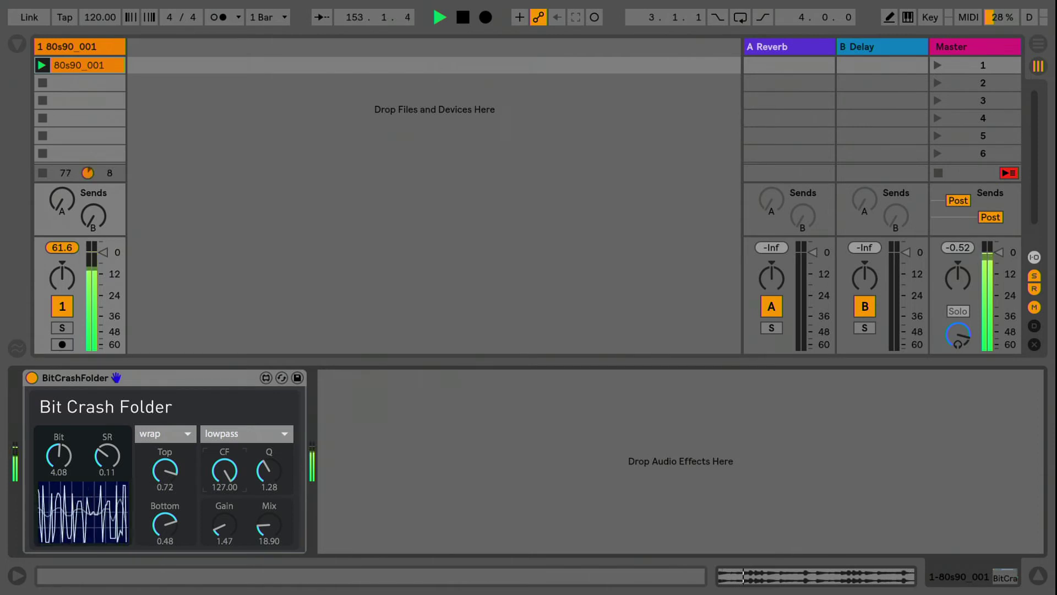
{"action": "left_click_drag", "start_coordinate": [224, 470], "coordinate": [224, 518]}
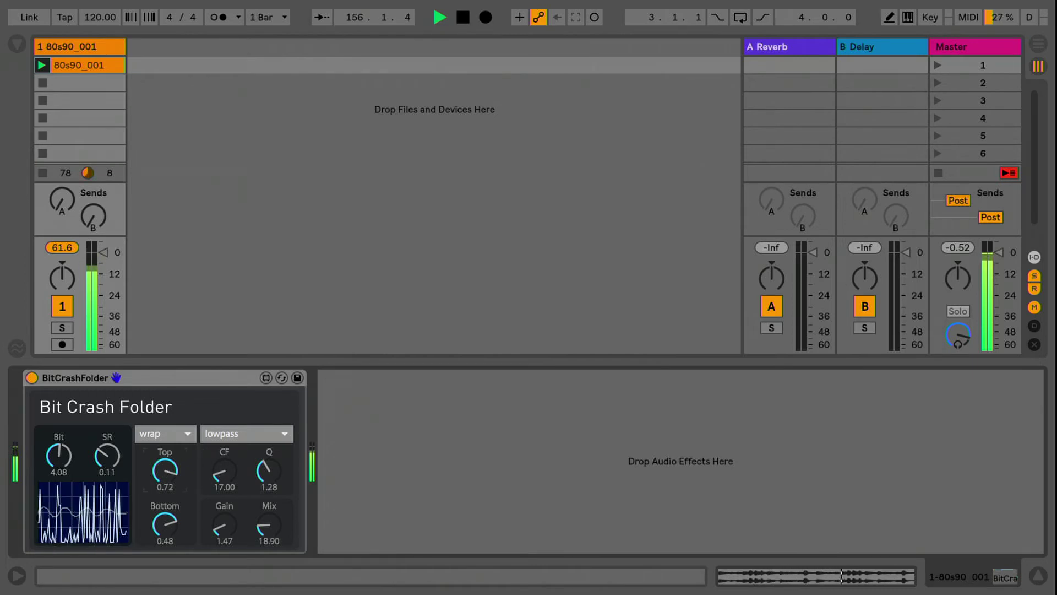
- Set Top to 0.50, SR to 0.52 and CF to 10.00
{"action": "left_click_drag", "start_coordinate": [165, 470], "coordinate": [165, 482]}
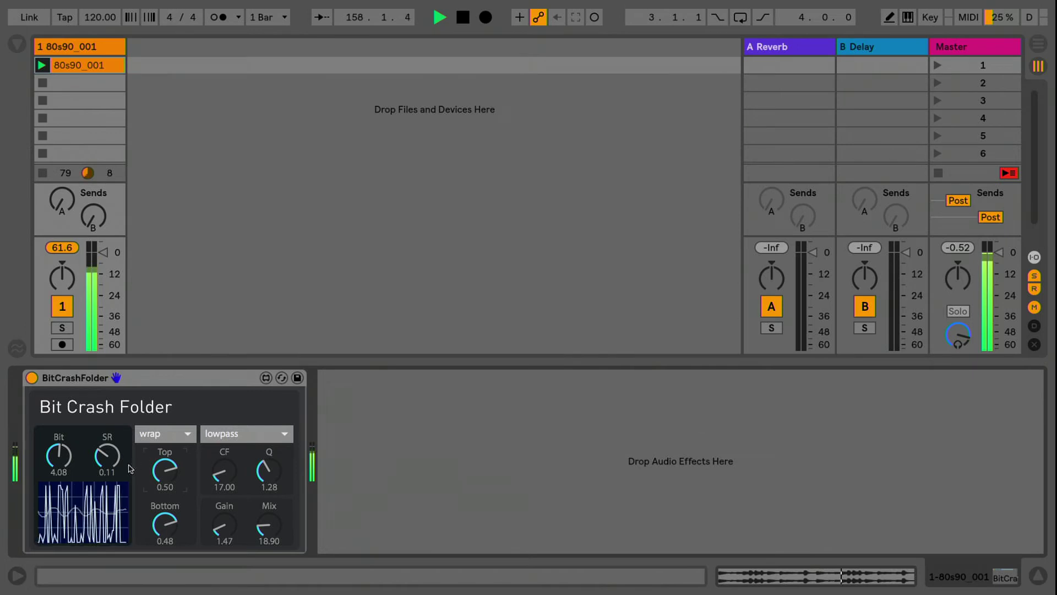
{"action": "left_click_drag", "start_coordinate": [110, 456], "coordinate": [110, 446]}
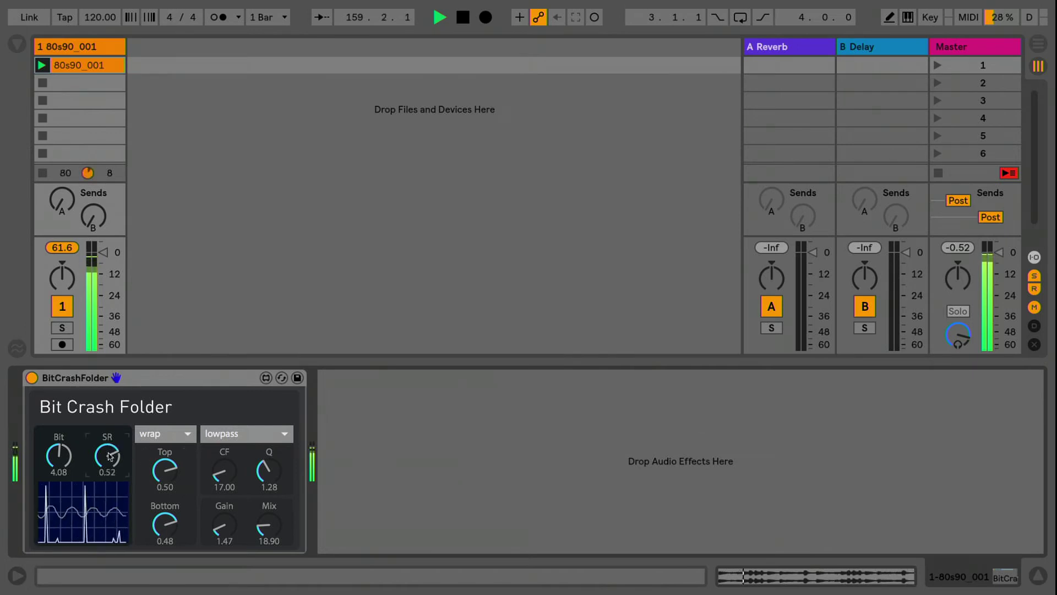
{"action": "mouse_move", "coordinate": [217, 475]}
{"action": "left_mouse_down"}
{"action": "mouse_move", "coordinate": [217, 462]}
{"action": "mouse_move", "coordinate": [217, 492]}
{"action": "left_mouse_up"}
- Switch the distortion mode to clip and raise the lowpass CF to 62.00
{"action": "left_click", "coordinate": [164, 435]}
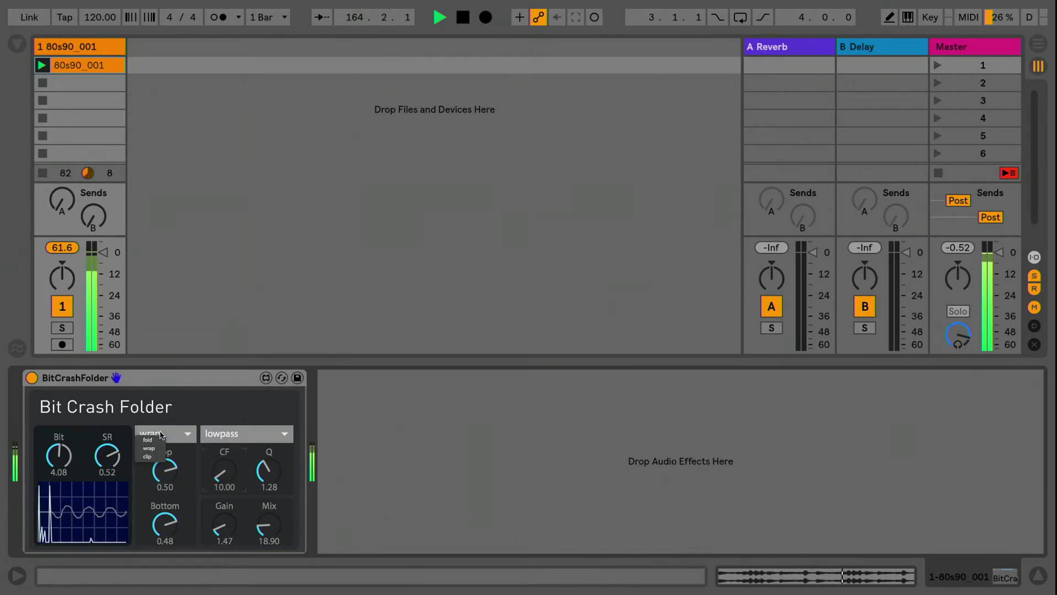
{"action": "left_click", "coordinate": [157, 455]}
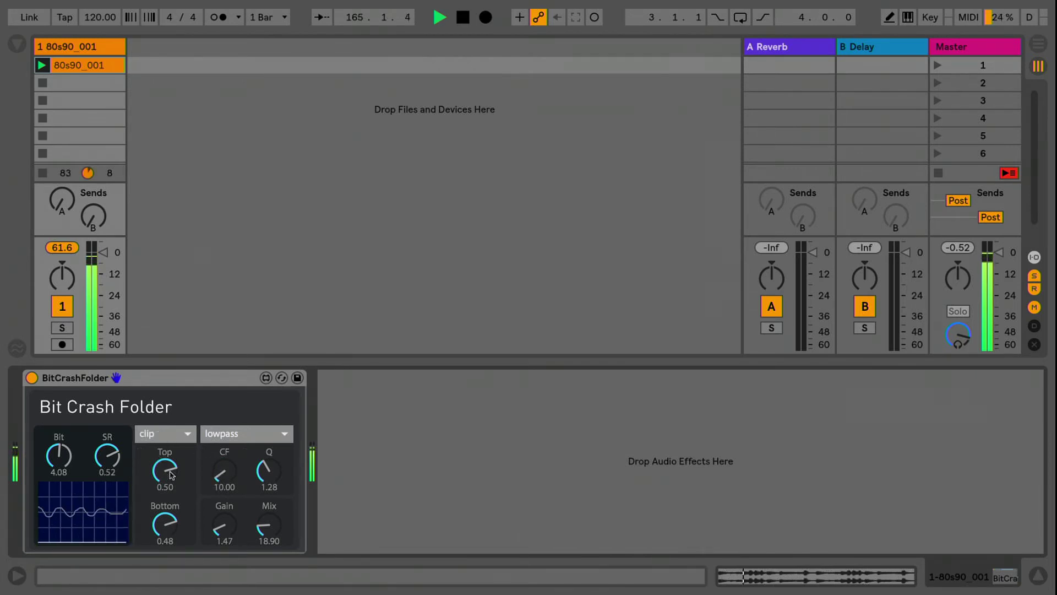
{"action": "left_click_drag", "start_coordinate": [224, 470], "coordinate": [224, 453]}
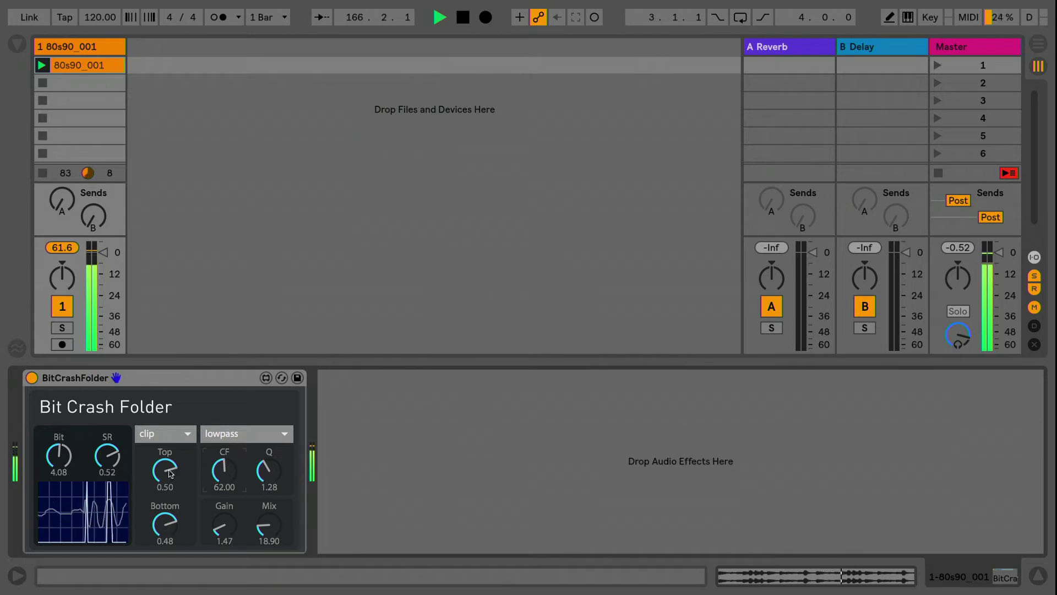
- Set Top to -1.00 and Bottom to 1.00, and raise SR to 1.00, Bit to 24.00 and CF to 127.00
{"action": "left_click_drag", "start_coordinate": [171, 473], "coordinate": [163, 509]}
{"action": "left_click_drag", "start_coordinate": [109, 463], "coordinate": [109, 440]}
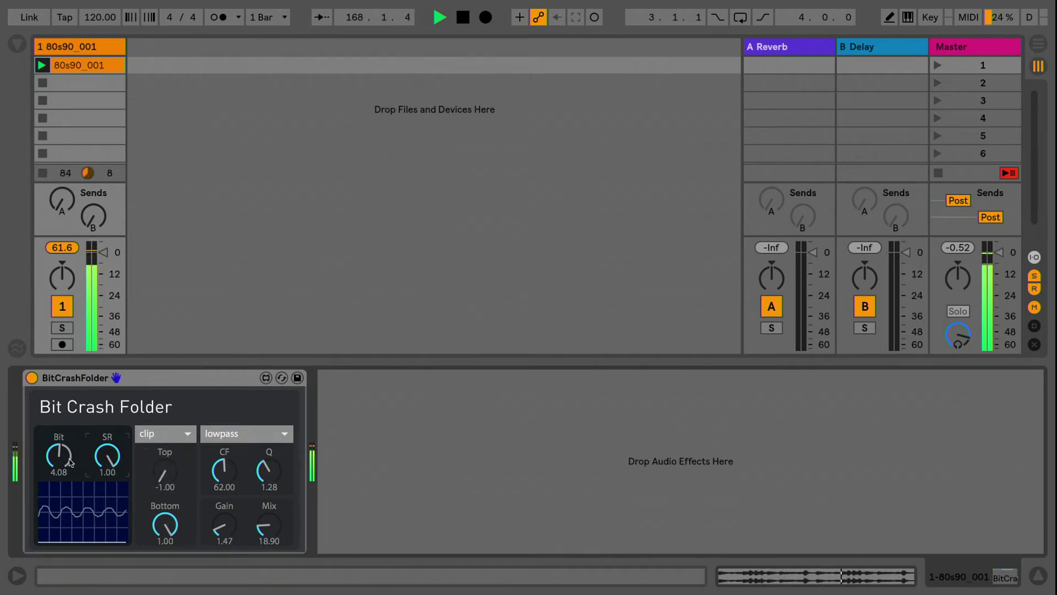
{"action": "left_click_drag", "start_coordinate": [224, 470], "coordinate": [224, 435]}
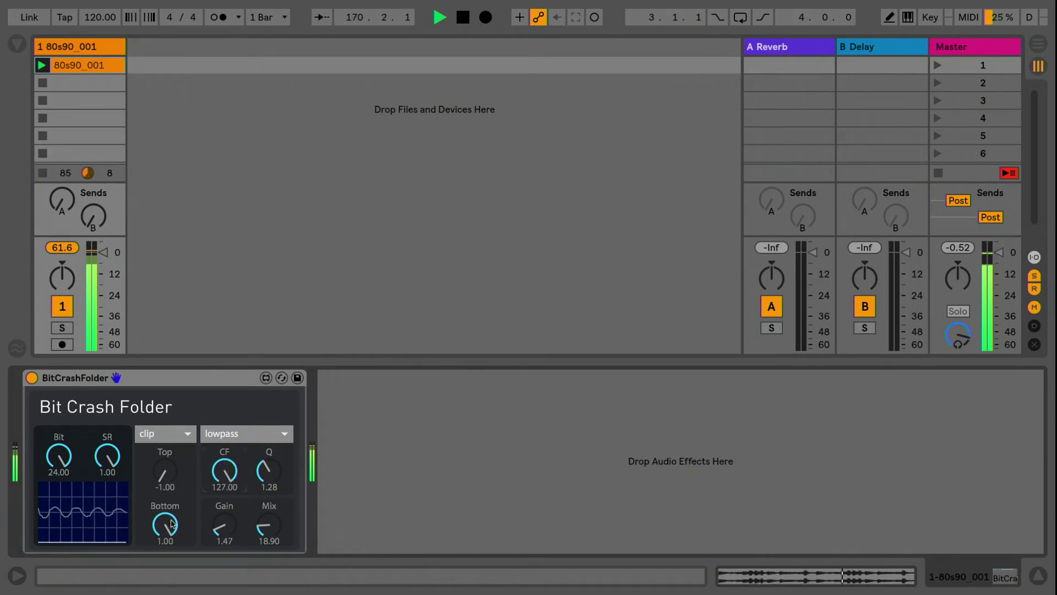
- Adjust the clip limits, lowering Bottom to -0.57 and then setting it to -0.31, with Top at 0.09
{"action": "mouse_move", "coordinate": [165, 525]}
{"action": "left_mouse_down"}
{"action": "mouse_move", "coordinate": [165, 545]}
{"action": "mouse_move", "coordinate": [173, 534]}
{"action": "left_mouse_up"}
{"action": "mouse_move", "coordinate": [164, 471]}
{"action": "left_mouse_down"}
{"action": "mouse_move", "coordinate": [165, 461]}
{"action": "mouse_move", "coordinate": [164, 480]}
{"action": "left_mouse_up"}
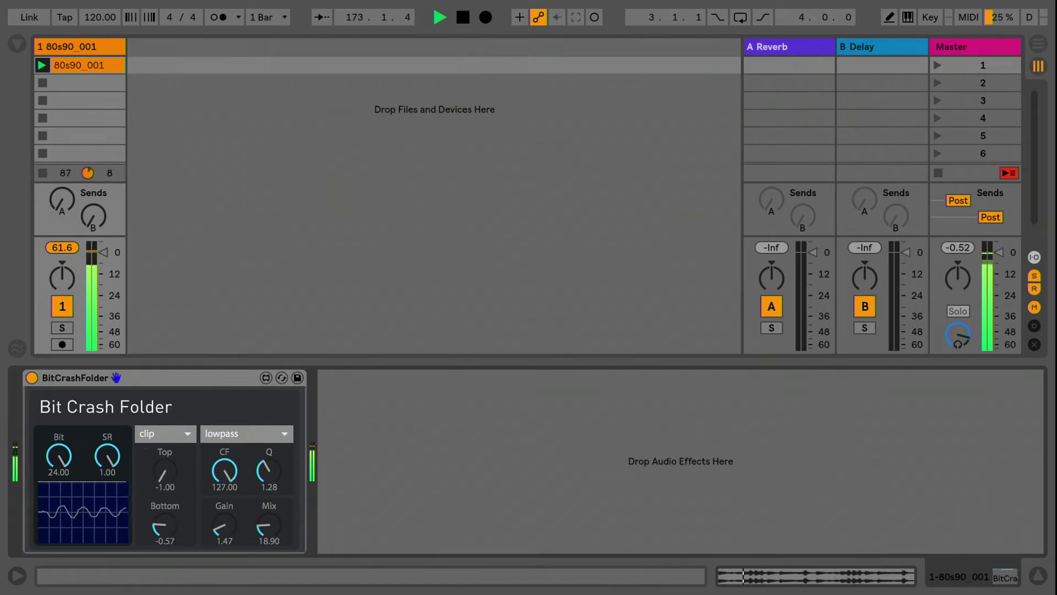
{"action": "left_click_drag", "start_coordinate": [174, 533], "coordinate": [174, 524]}
{"action": "left_click_drag", "start_coordinate": [164, 475], "coordinate": [163, 463]}
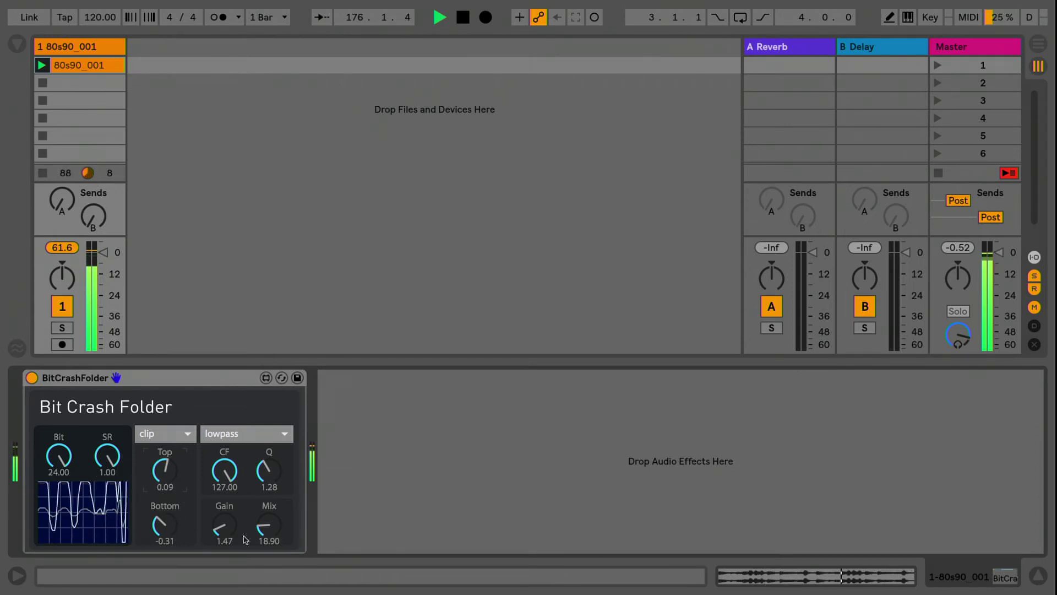
- Raise Mix to 100.00 and lower Top to -0.01 and CF to 33.00
{"action": "left_click_drag", "start_coordinate": [268, 528], "coordinate": [268, 495]}
{"action": "left_click_drag", "start_coordinate": [165, 469], "coordinate": [225, 506]}
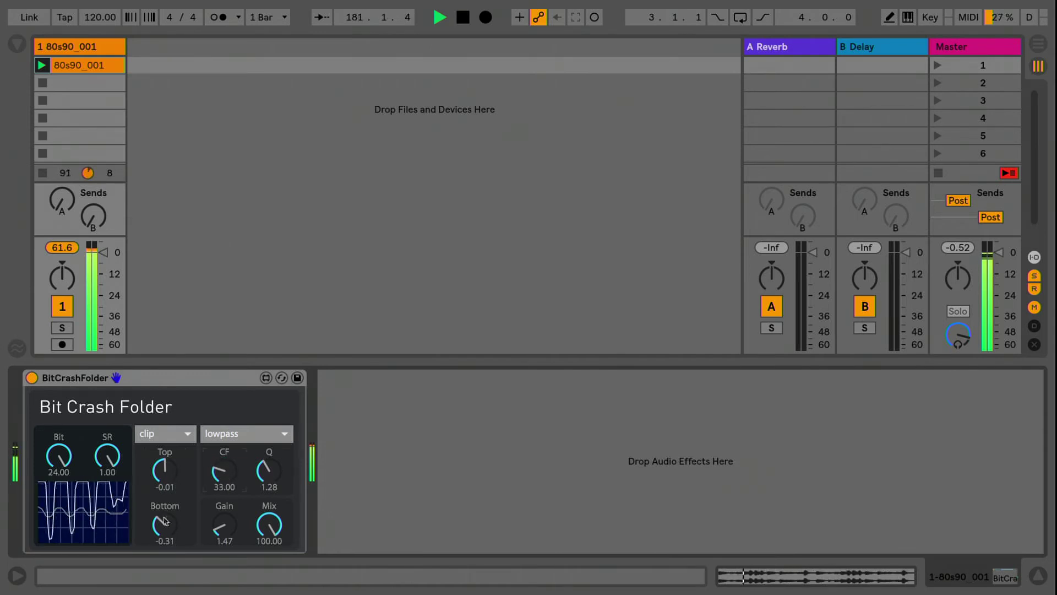
- Raise the clip limits to Top 0.43 and Bottom 0.01, and open the lowpass CF to 113.00
{"action": "mouse_move", "coordinate": [164, 523]}
{"action": "left_mouse_down"}
{"action": "mouse_move", "coordinate": [164, 548]}
{"action": "mouse_move", "coordinate": [164, 513]}
{"action": "left_mouse_up"}
{"action": "left_click_drag", "start_coordinate": [164, 470], "coordinate": [165, 442]}
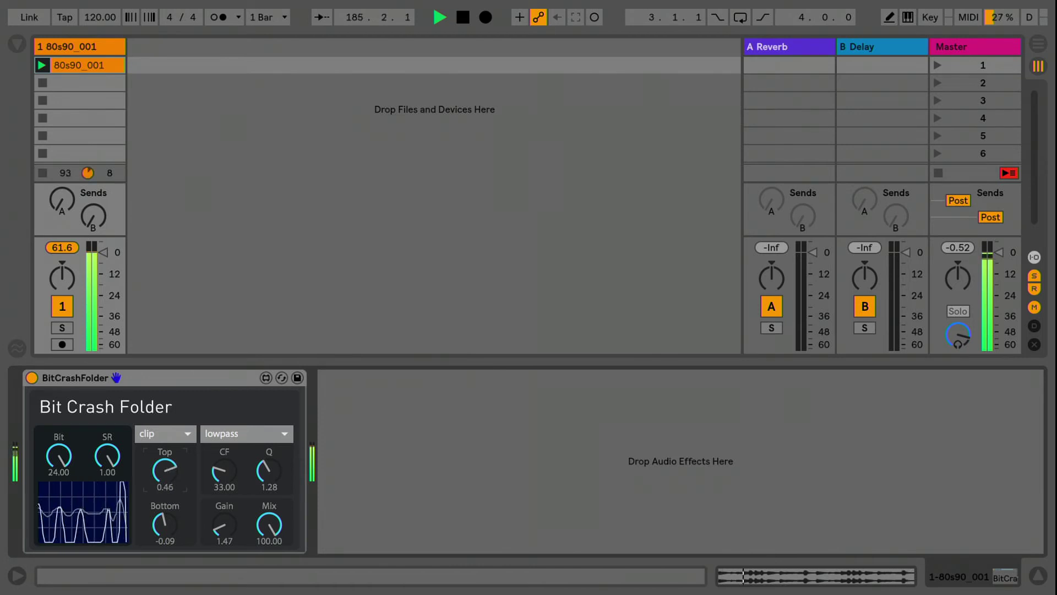
{"action": "left_click_drag", "start_coordinate": [166, 522], "coordinate": [166, 516]}
{"action": "left_click_drag", "start_coordinate": [222, 473], "coordinate": [222, 459]}
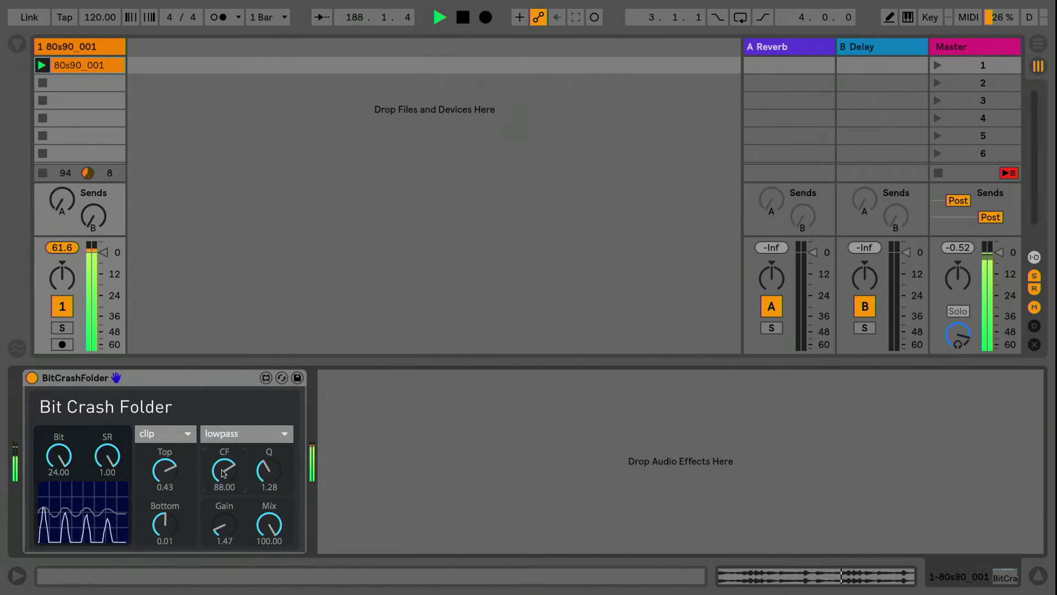
{"action": "left_click_drag", "start_coordinate": [223, 473], "coordinate": [223, 466]}
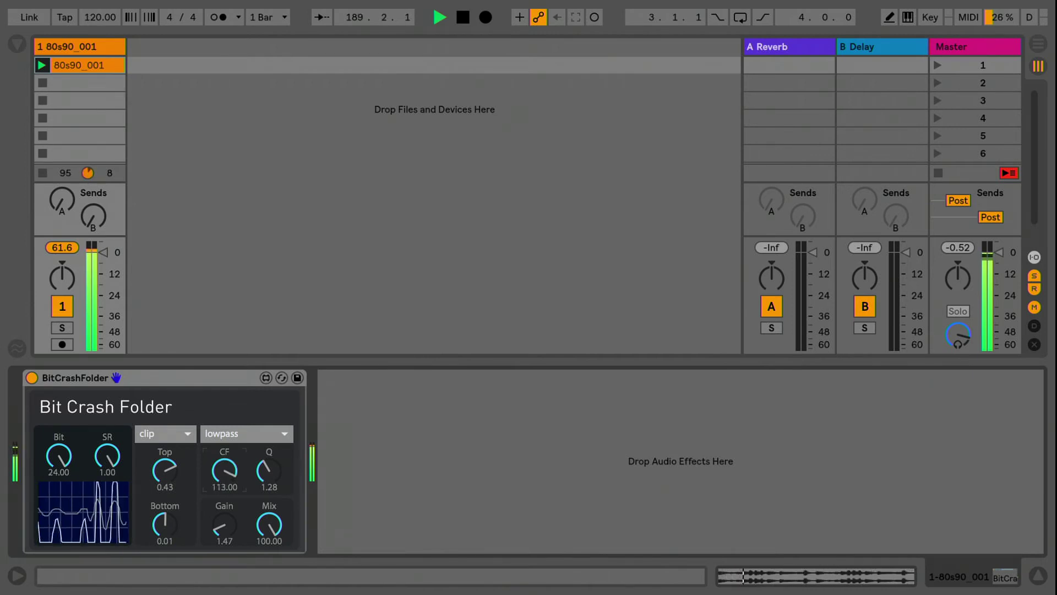
- Lower Top to 0.10 and sweep Bottom down to -0.18 and back up to 0.04
{"action": "mouse_move", "coordinate": [166, 547]}
{"action": "left_mouse_down"}
{"action": "mouse_move", "coordinate": [166, 530]}
{"action": "mouse_move", "coordinate": [165, 556]}
{"action": "left_mouse_up"}
{"action": "left_click_drag", "start_coordinate": [164, 471], "coordinate": [164, 489]}
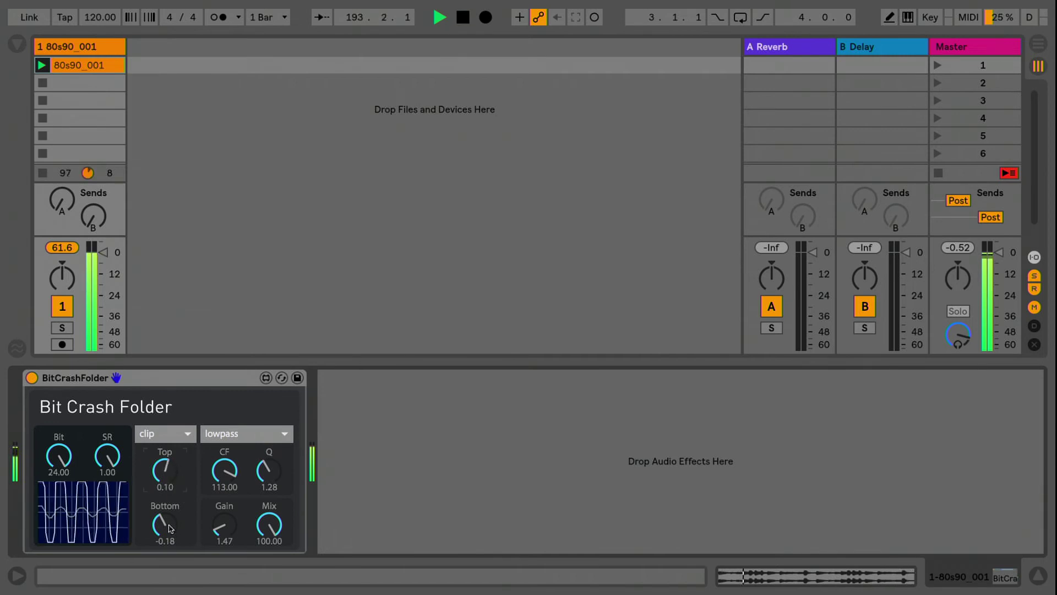
{"action": "left_click_drag", "start_coordinate": [165, 526], "coordinate": [165, 515]}
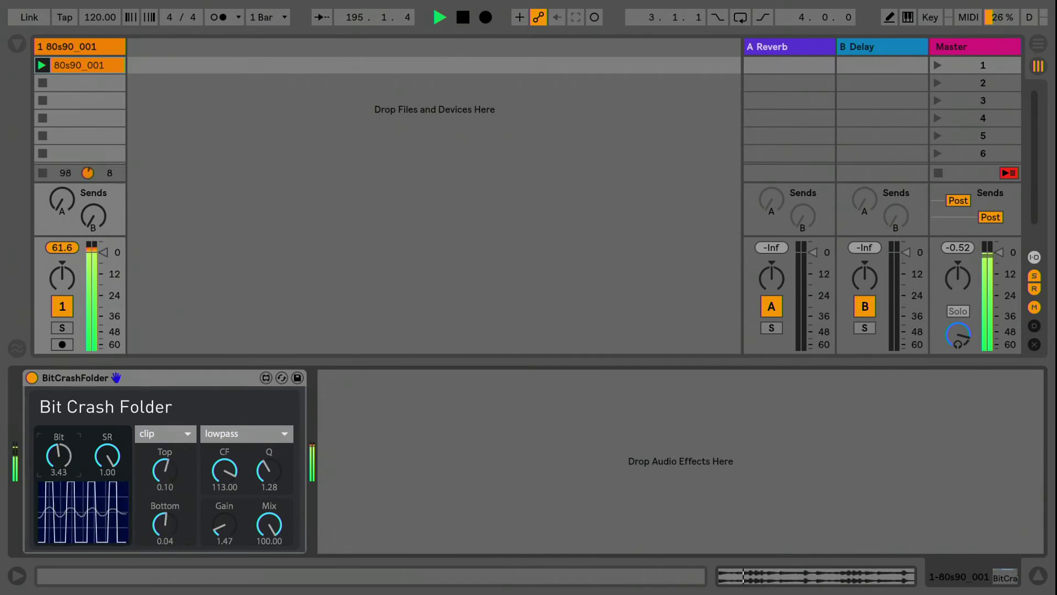
- Crush the signal harder by lowering Bit to 1.33 and SR to 0.02
{"action": "left_click_drag", "start_coordinate": [59, 456], "coordinate": [59, 468]}
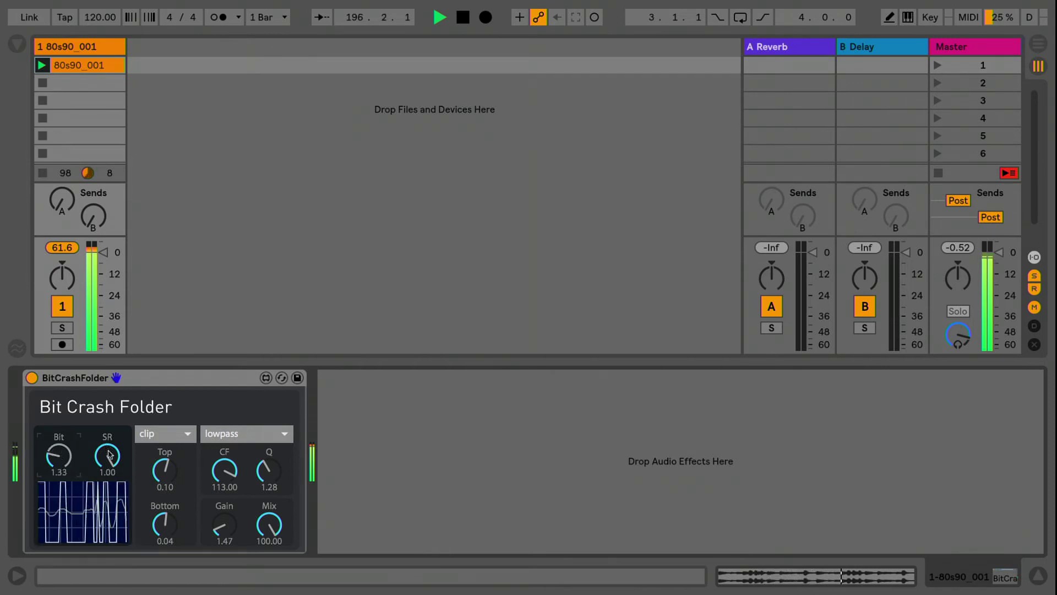
{"action": "left_click_drag", "start_coordinate": [108, 456], "coordinate": [107, 476]}
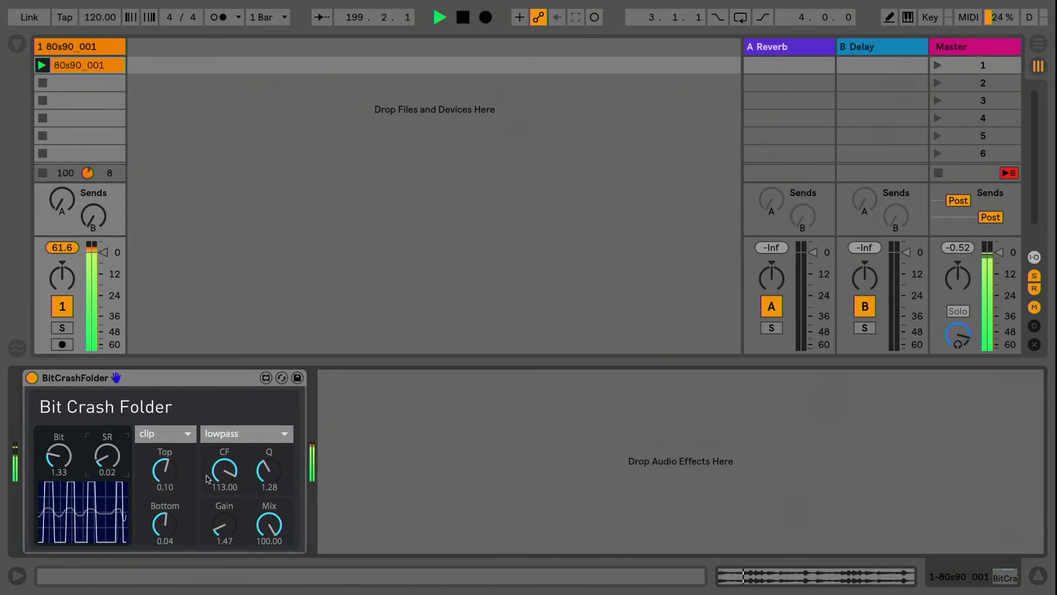
- Set CF to 110.00 and switch the distortion mode to fold with Top at 0.29 and Bottom at -0.17
{"action": "left_click_drag", "start_coordinate": [224, 470], "coordinate": [168, 457]}
{"action": "left_click", "coordinate": [164, 434]}
{"action": "left_click", "coordinate": [164, 446]}
{"action": "left_click_drag", "start_coordinate": [165, 524], "coordinate": [165, 536]}
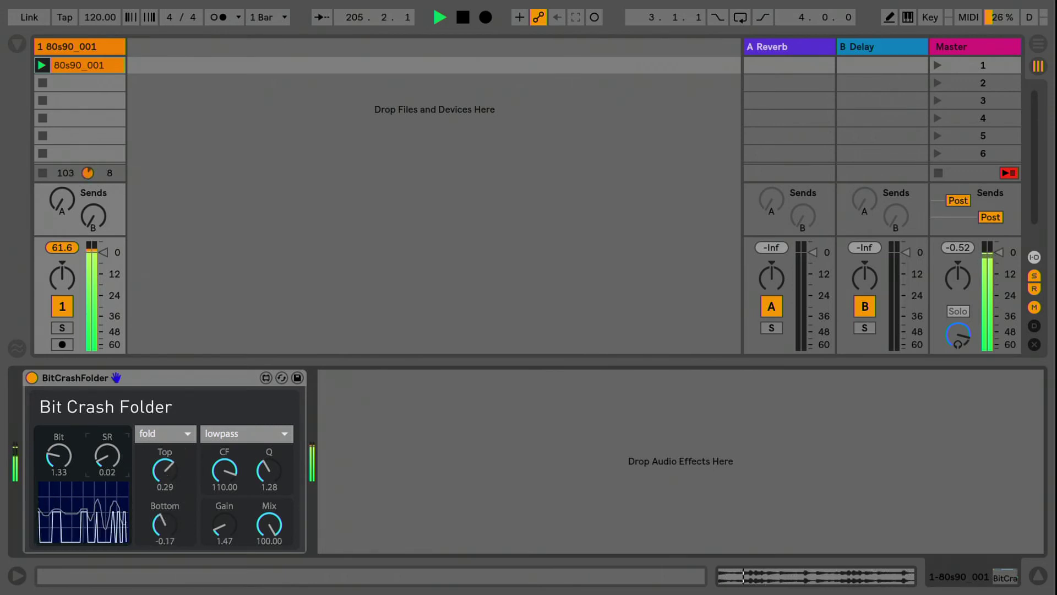
- Raise SR to 1.00 and set the lowpass CF to 24.00 and Q to 10.00
{"action": "left_click_drag", "start_coordinate": [106, 456], "coordinate": [107, 443]}
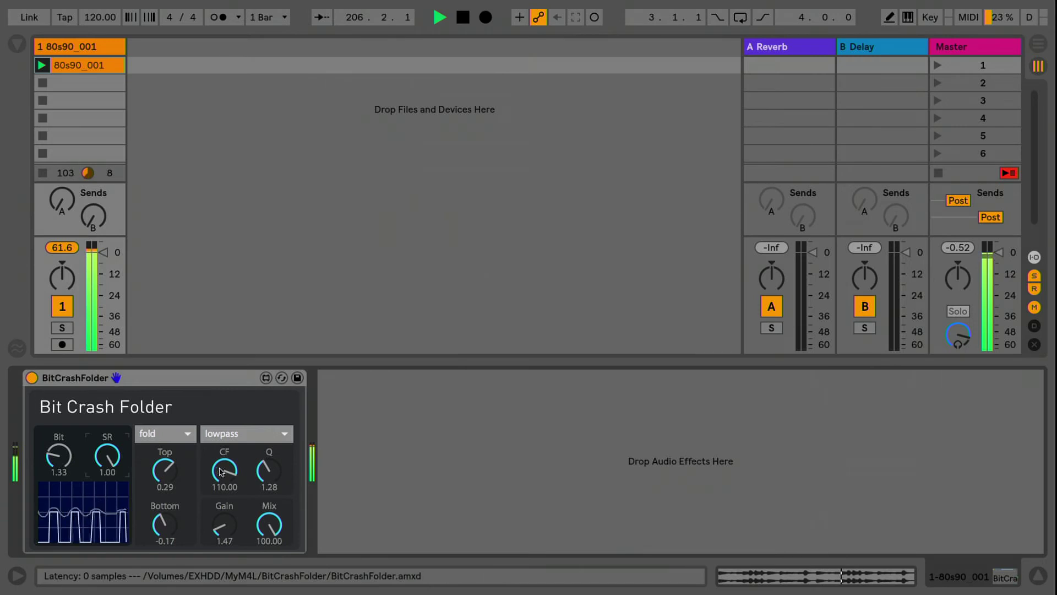
{"action": "left_click_drag", "start_coordinate": [221, 472], "coordinate": [272, 457]}
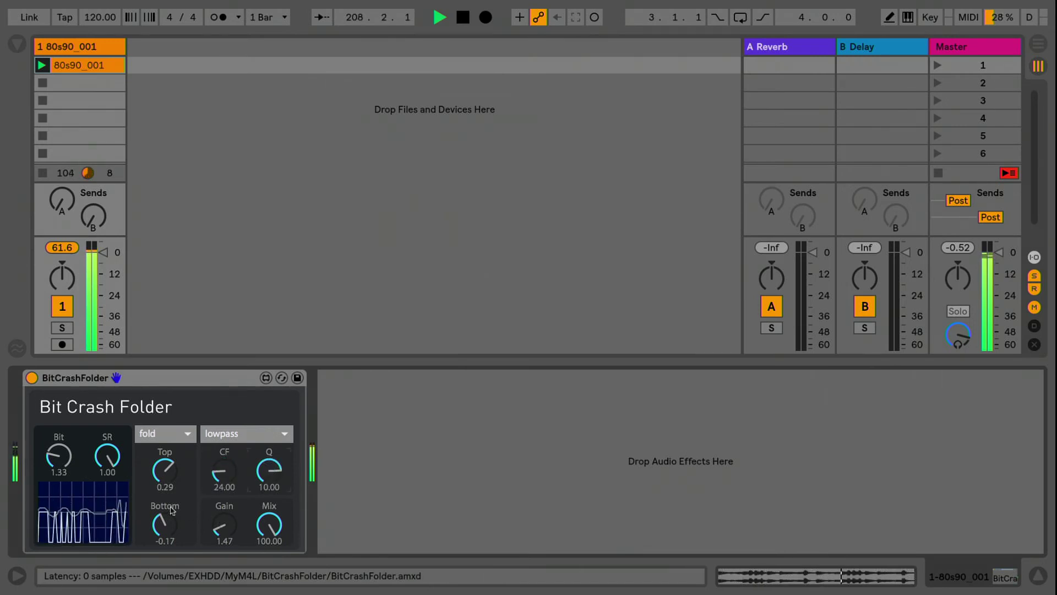
- Sweep Bottom to -0.69 and back to -0.20, and set Bit to 6.97, Top to -0.09 and CF to 51.00
{"action": "left_click_drag", "start_coordinate": [168, 510], "coordinate": [168, 542]}
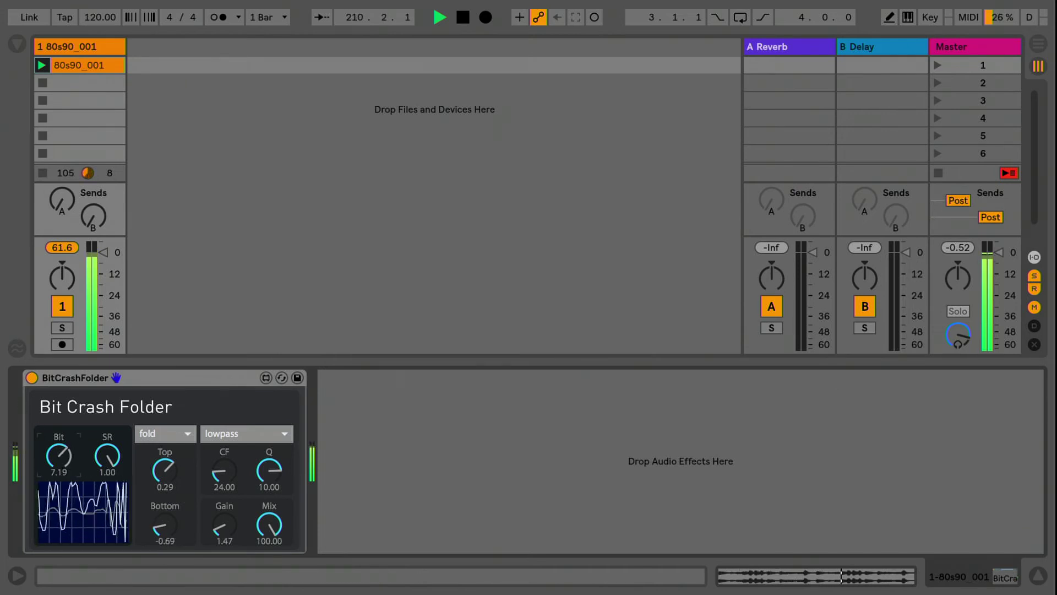
{"action": "left_click_drag", "start_coordinate": [179, 530], "coordinate": [179, 498]}
{"action": "left_click_drag", "start_coordinate": [165, 471], "coordinate": [204, 457]}
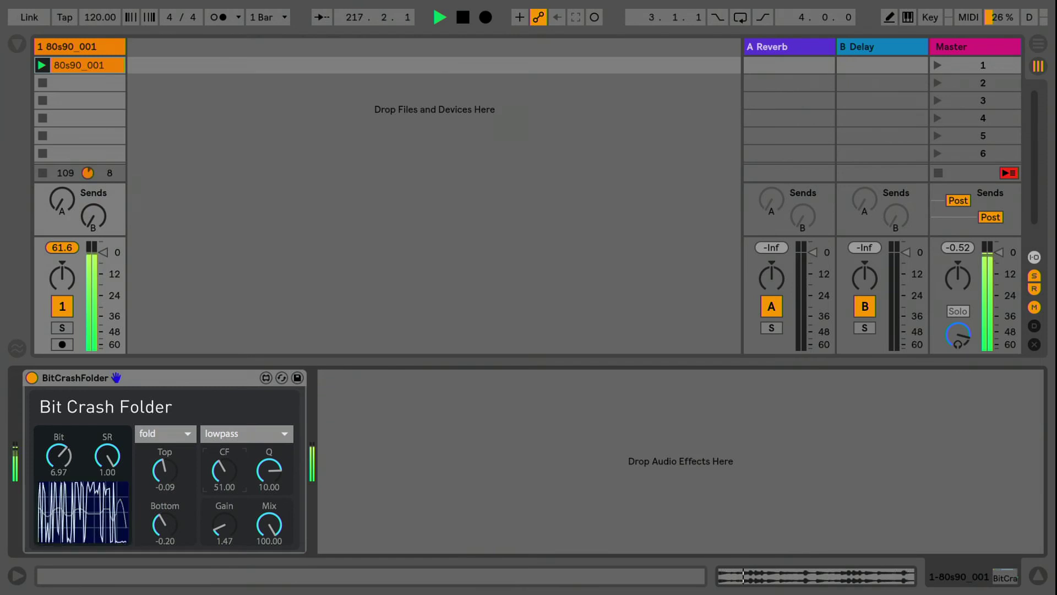
- Raise the lowpass CF to 112.00 and Bit to 13.63, with Top at -0.17 and Bottom at -0.35
{"action": "left_click_drag", "start_coordinate": [205, 457], "coordinate": [205, 448]}
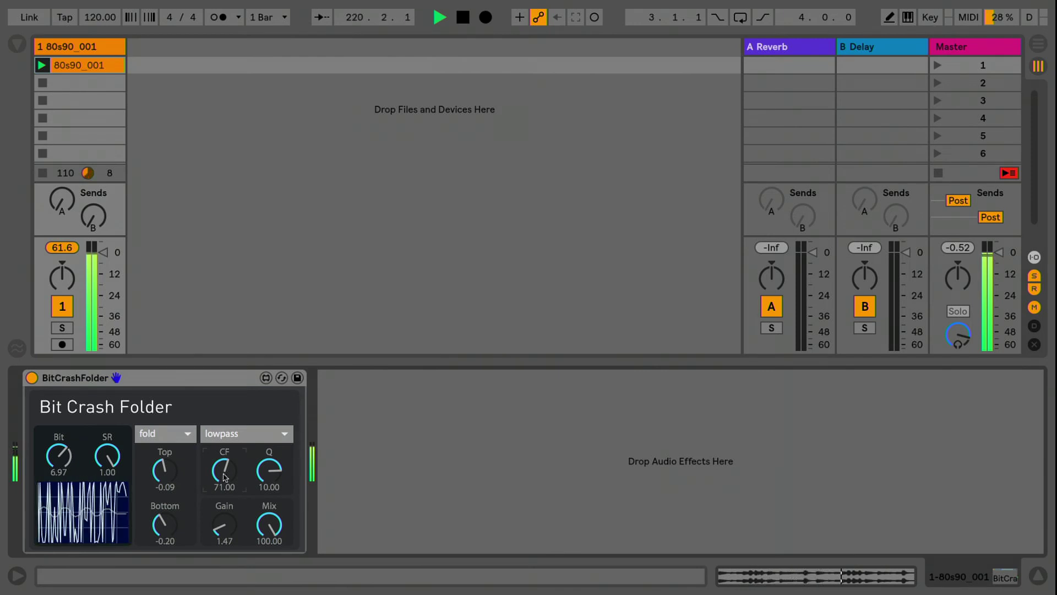
{"action": "left_click_drag", "start_coordinate": [224, 477], "coordinate": [225, 447]}
{"action": "left_click", "coordinate": [165, 469]}
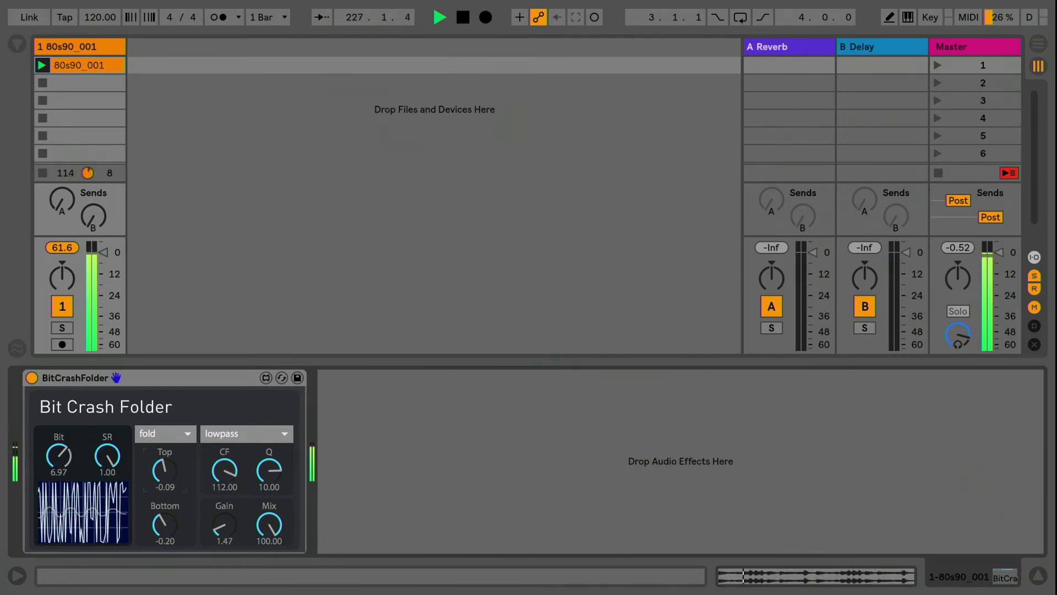
{"action": "mouse_move", "coordinate": [165, 469]}
{"action": "left_mouse_down"}
{"action": "mouse_move", "coordinate": [165, 454]}
{"action": "mouse_move", "coordinate": [164, 472]}
{"action": "left_mouse_up"}
{"action": "left_click", "coordinate": [165, 524]}
{"action": "left_click_drag", "start_coordinate": [165, 524], "coordinate": [165, 530]}
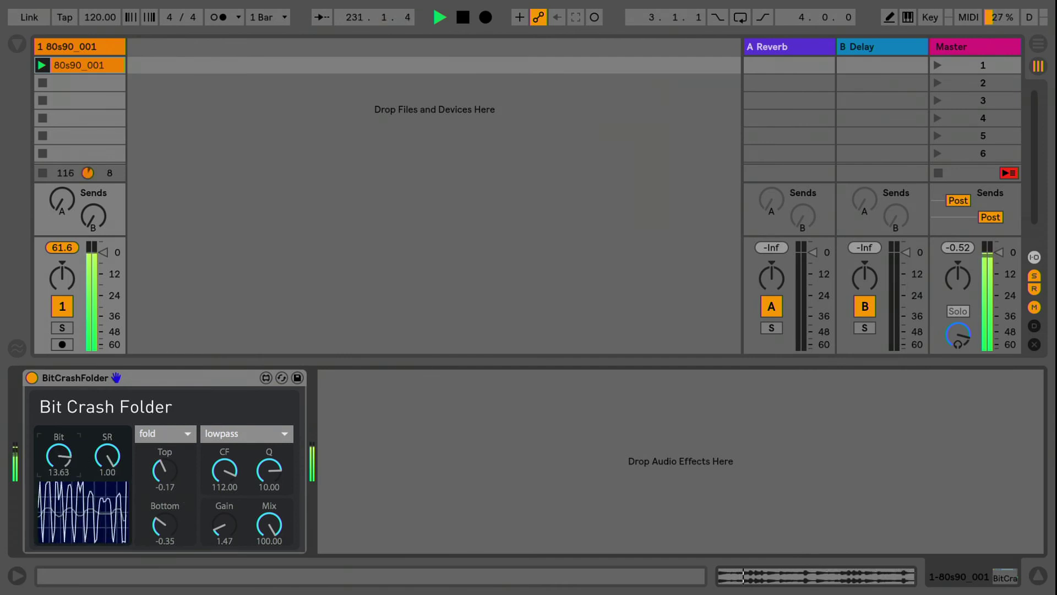
- Reduce SR to 0.21, Bit to 4.85 and CF to 33.00, with Top at -0.37 and Bottom at -0.51
{"action": "left_click_drag", "start_coordinate": [107, 456], "coordinate": [62, 471]}
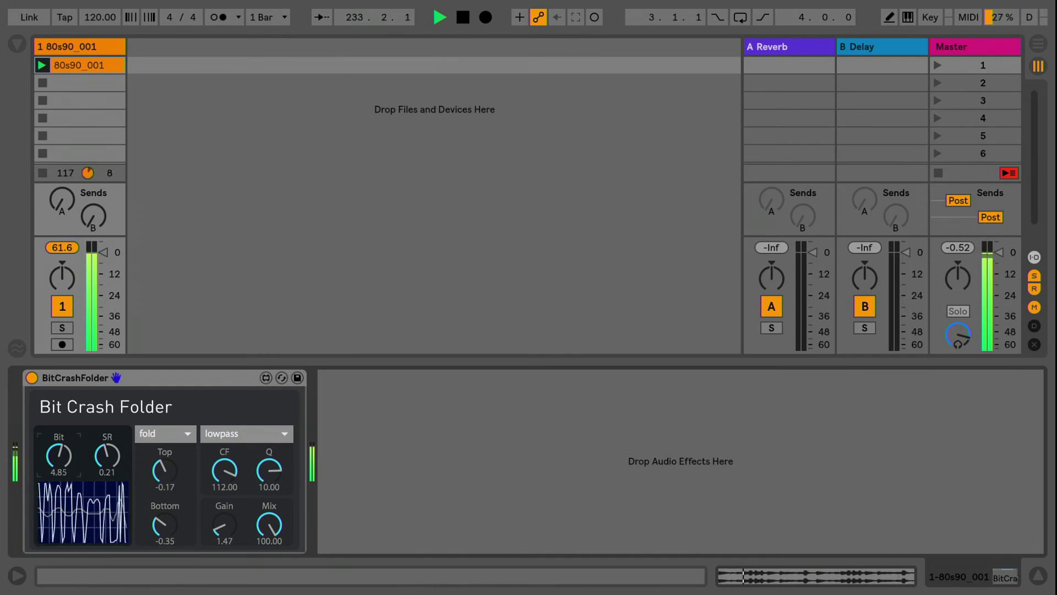
{"action": "left_click_drag", "start_coordinate": [217, 467], "coordinate": [159, 512]}
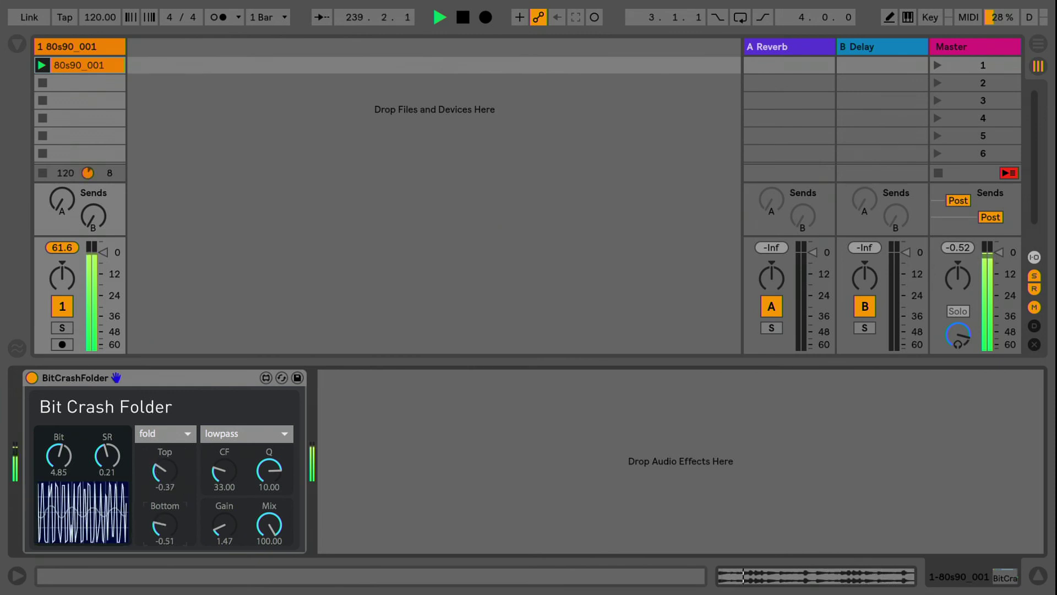
- Lower the fold limits in alternating stages until Top is at -0.89 and Bottom at -1.00
{"action": "left_click_drag", "start_coordinate": [165, 469], "coordinate": [165, 477]}
{"action": "left_click", "coordinate": [165, 526]}
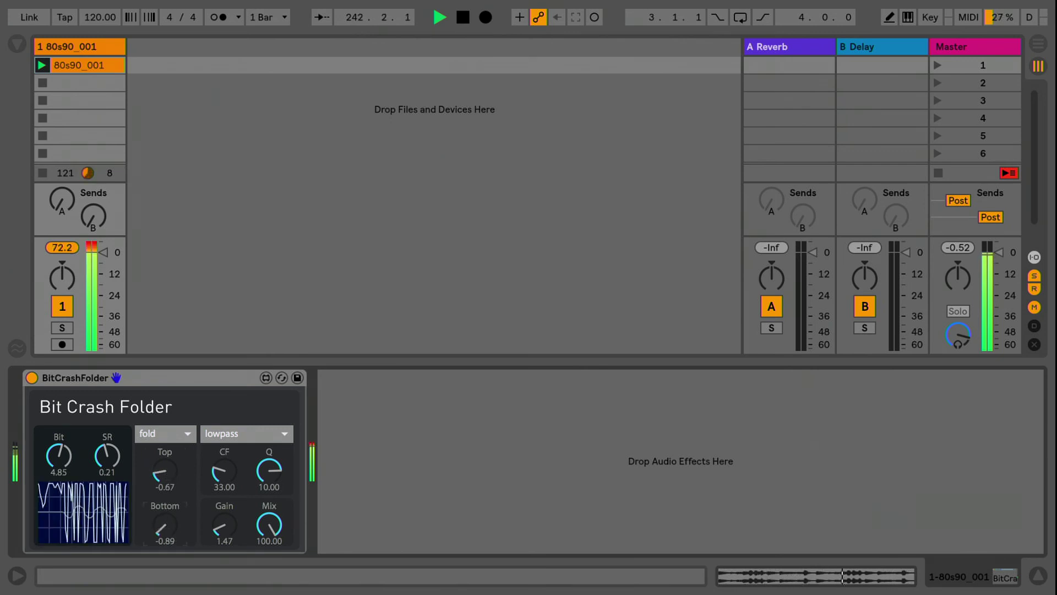
{"action": "left_click", "coordinate": [165, 471]}
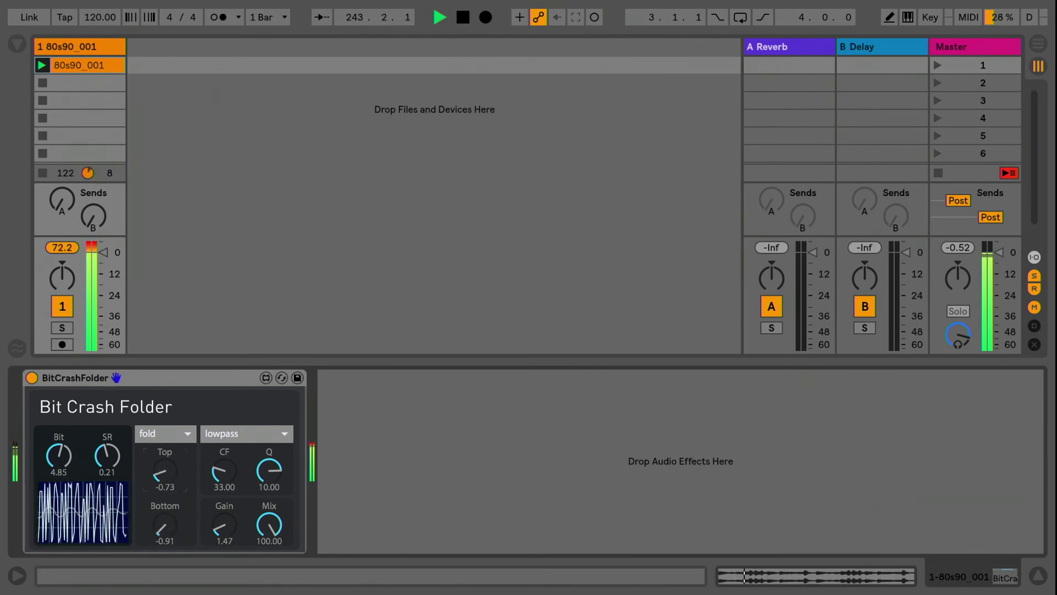
{"action": "left_click_drag", "start_coordinate": [165, 473], "coordinate": [165, 476]}
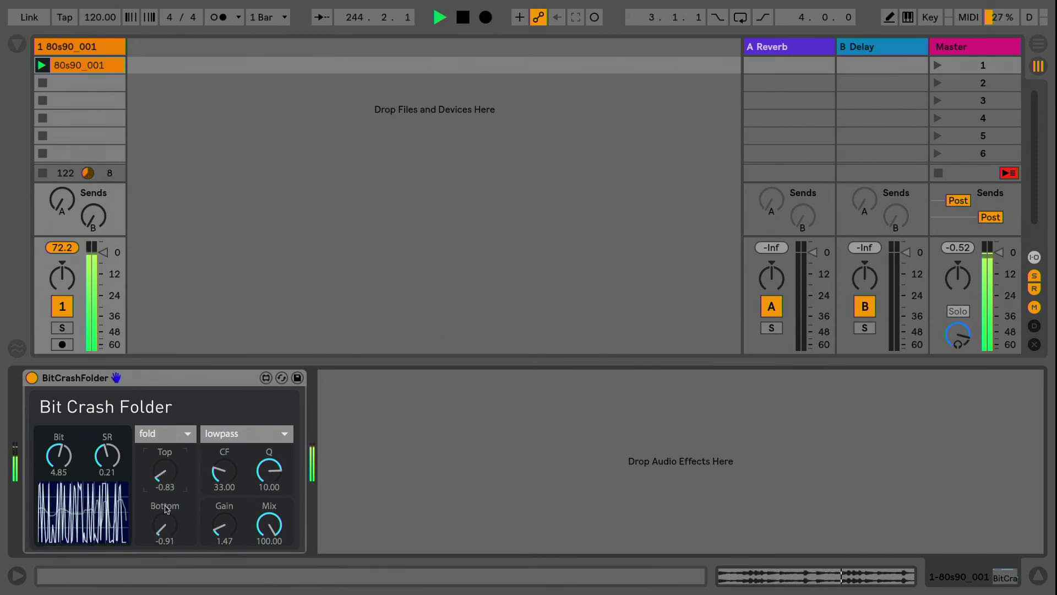
{"action": "left_click_drag", "start_coordinate": [167, 521], "coordinate": [167, 525]}
{"action": "left_click", "coordinate": [168, 476]}
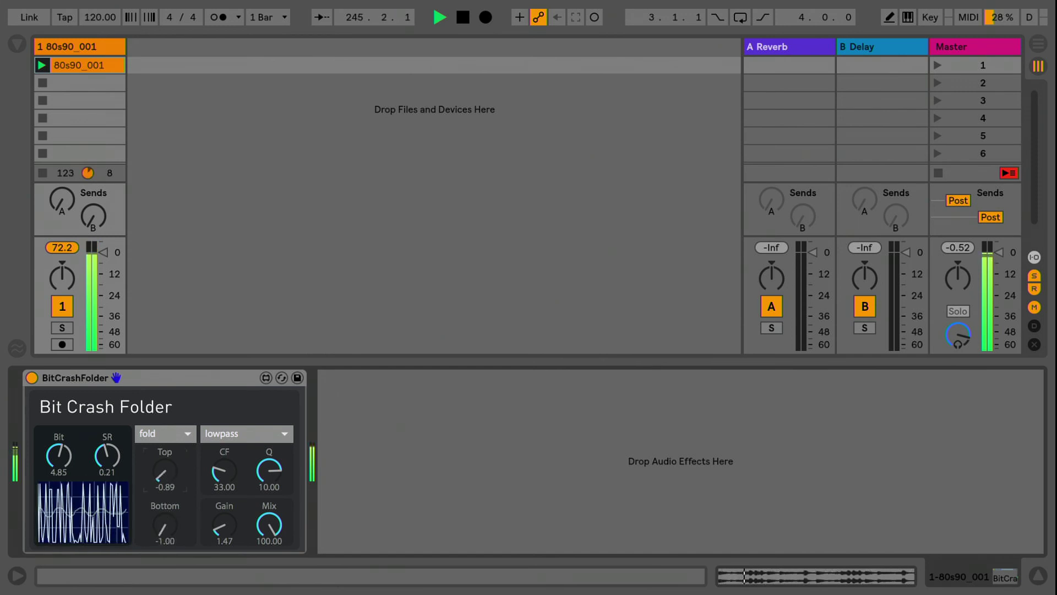
- Open the lowpass CF to 126.00, then set Bit to 1.00, SR to 0.25 and Top to -0.95
{"action": "left_click_drag", "start_coordinate": [168, 477], "coordinate": [215, 472]}
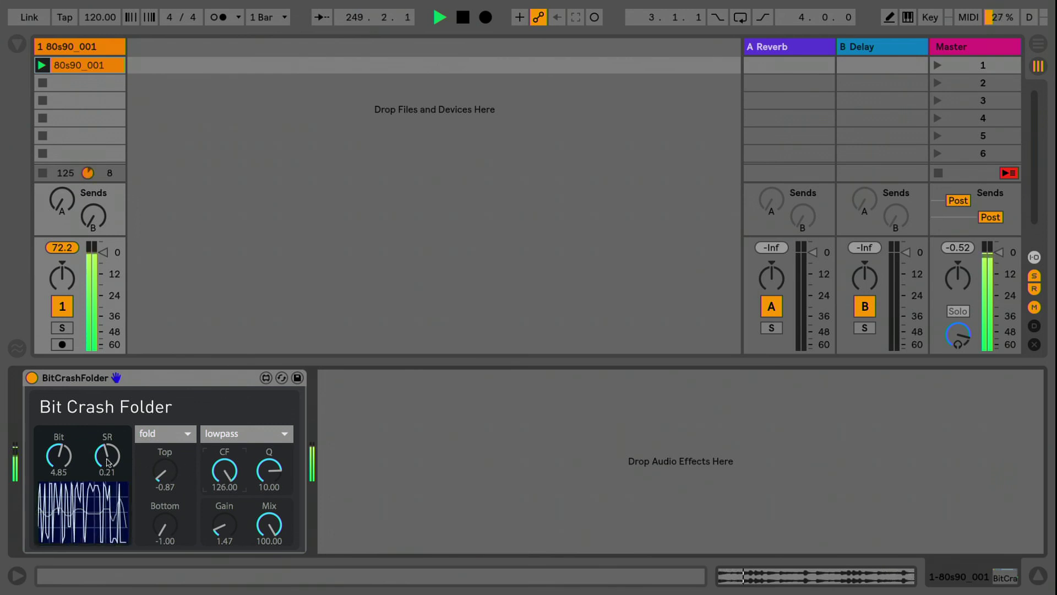
{"action": "left_click_drag", "start_coordinate": [108, 461], "coordinate": [59, 470]}
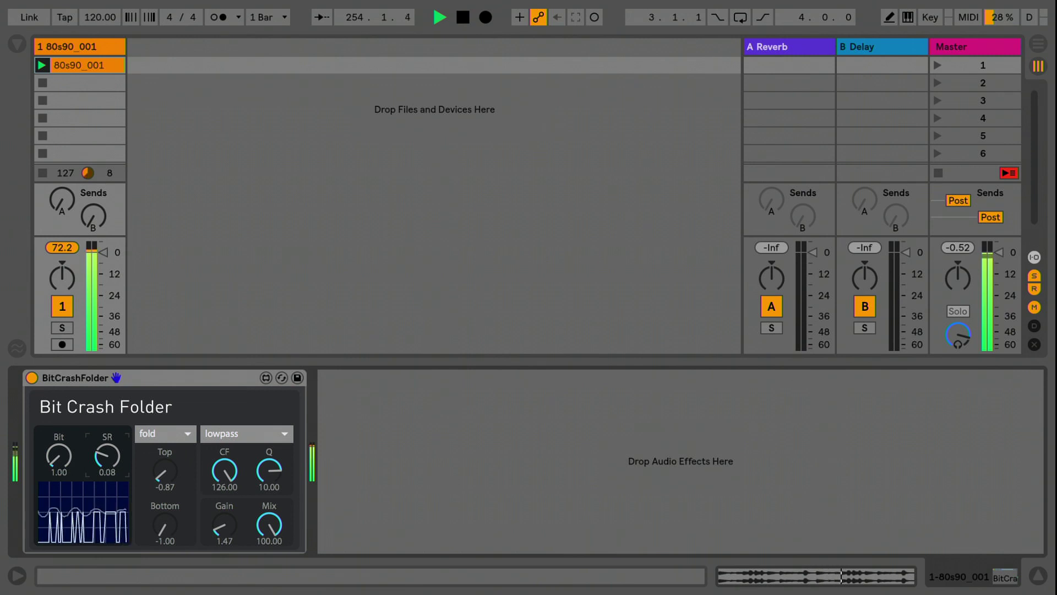
{"action": "left_click_drag", "start_coordinate": [108, 456], "coordinate": [106, 453]}
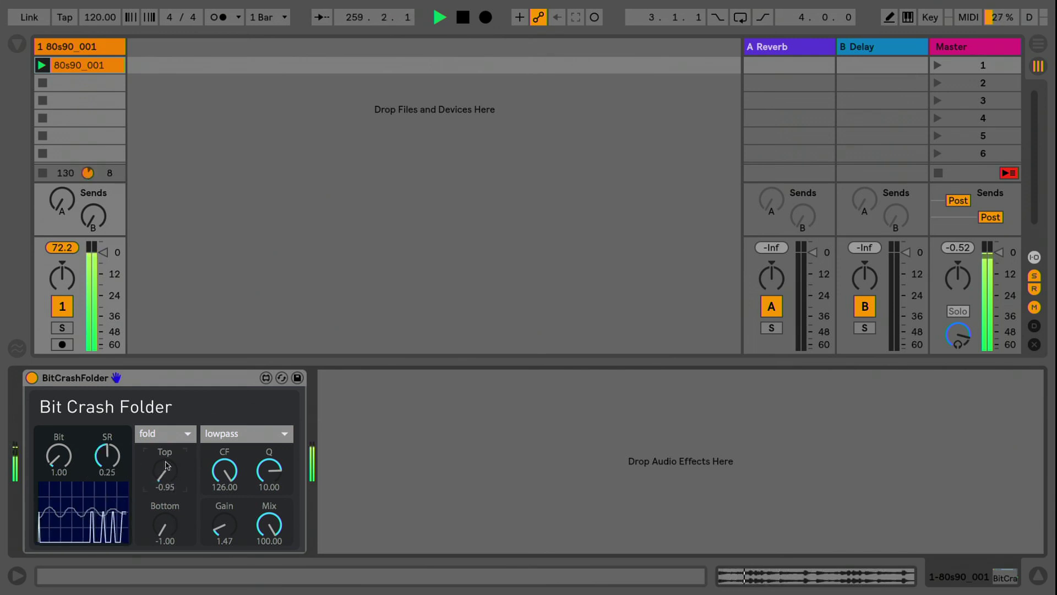
- Lower the lowpass CF to 11.00 and reduce Gain to 1.03
{"action": "left_click_drag", "start_coordinate": [223, 474], "coordinate": [224, 506]}
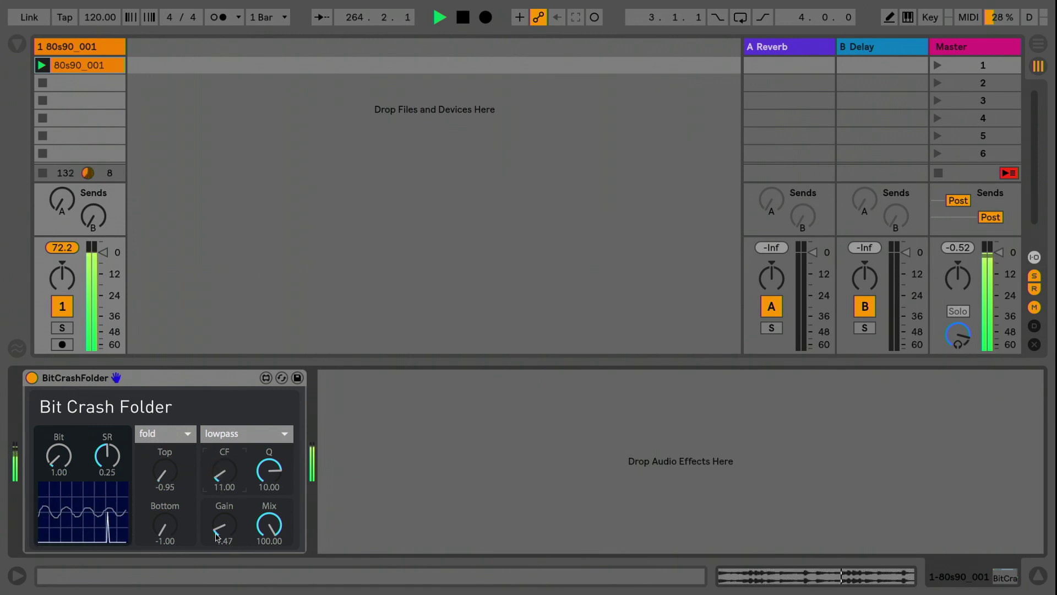
{"action": "mouse_move", "coordinate": [223, 533]}
{"action": "left_mouse_down"}
{"action": "mouse_move", "coordinate": [223, 493]}
{"action": "mouse_move", "coordinate": [222, 540]}
{"action": "left_mouse_up"}
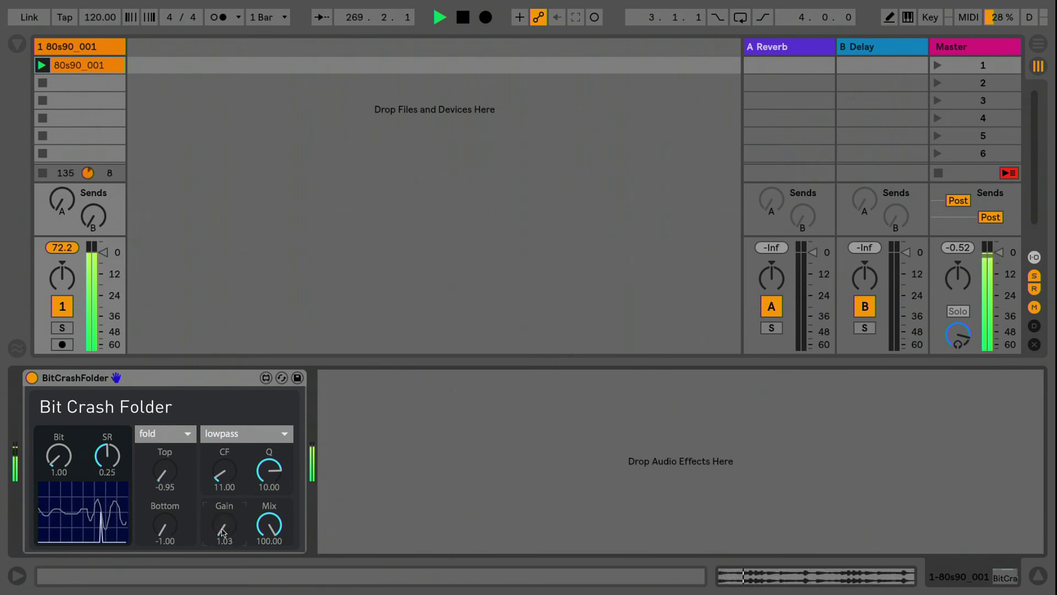
- Set SR to 0.20 and Top to -1.00 while keeping Bit at 1.00, and stop playback
{"action": "left_click_drag", "start_coordinate": [108, 456], "coordinate": [162, 474]}
{"action": "left_click", "coordinate": [67, 456]}
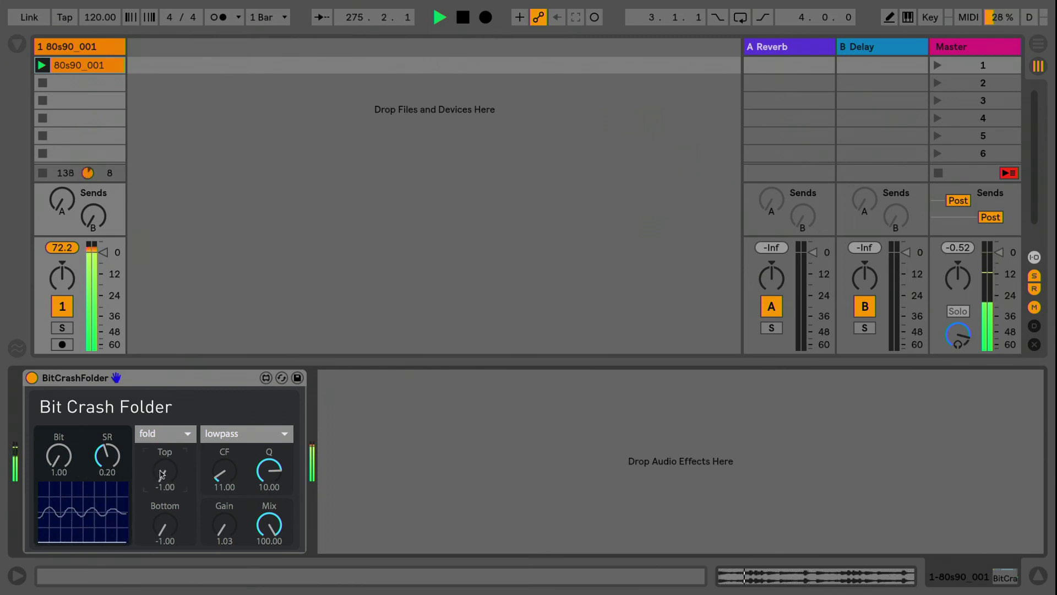
{"action": "key", "text": "space"}
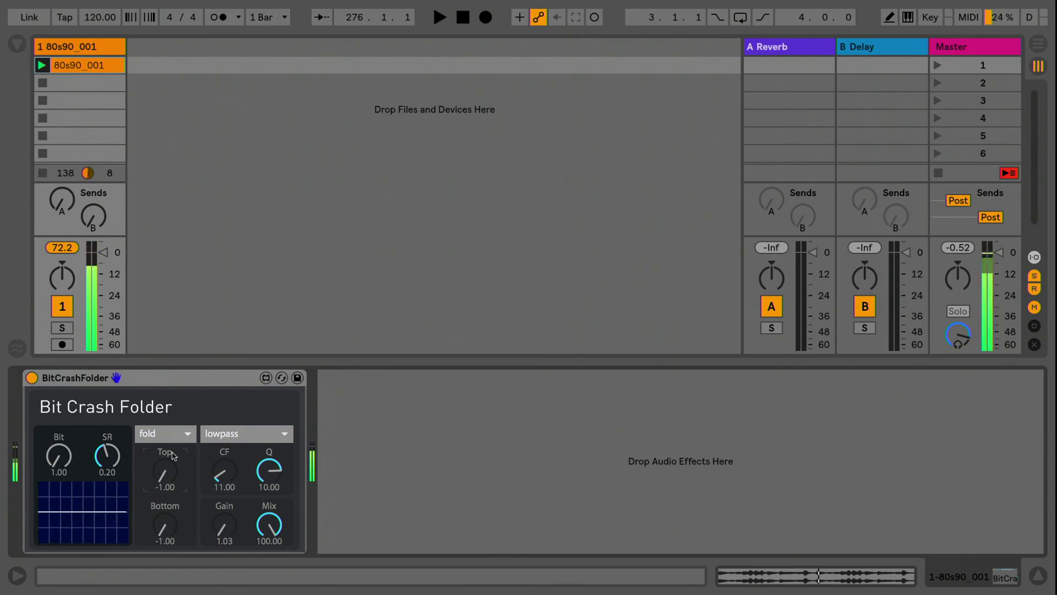